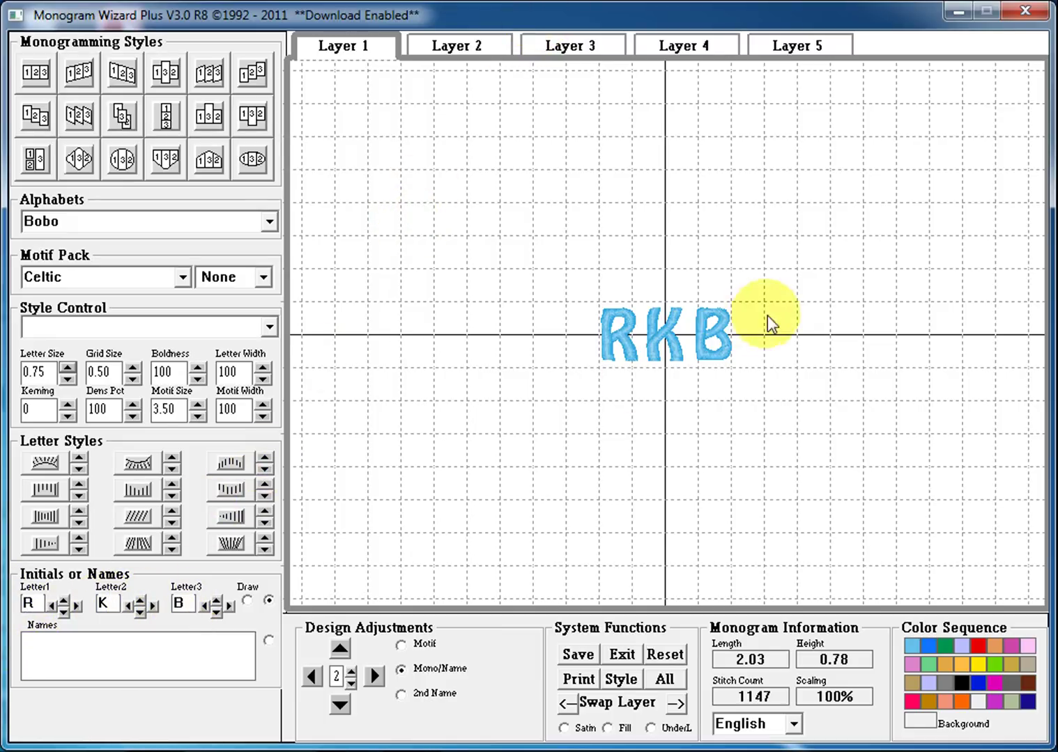
With letter B selected, raise the letter size to 1.50 and redraw the monogram at 4.06 by 1.57
{"action": "left_click", "coordinate": [725, 336]}
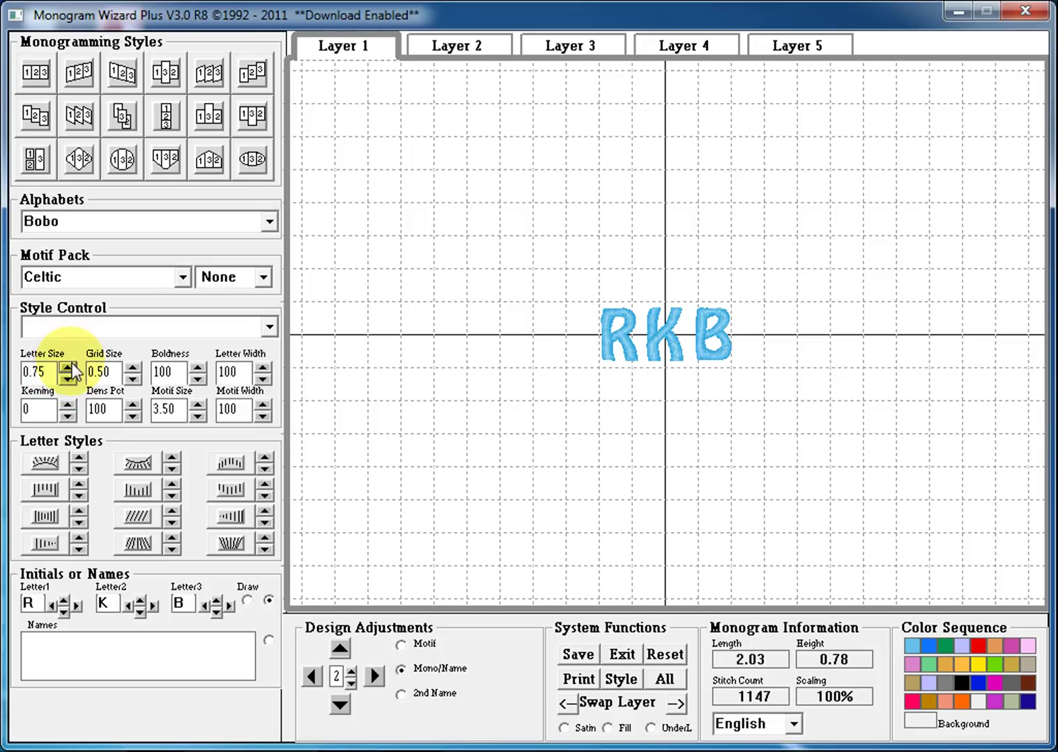
{"action": "left_click", "coordinate": [68, 367]}
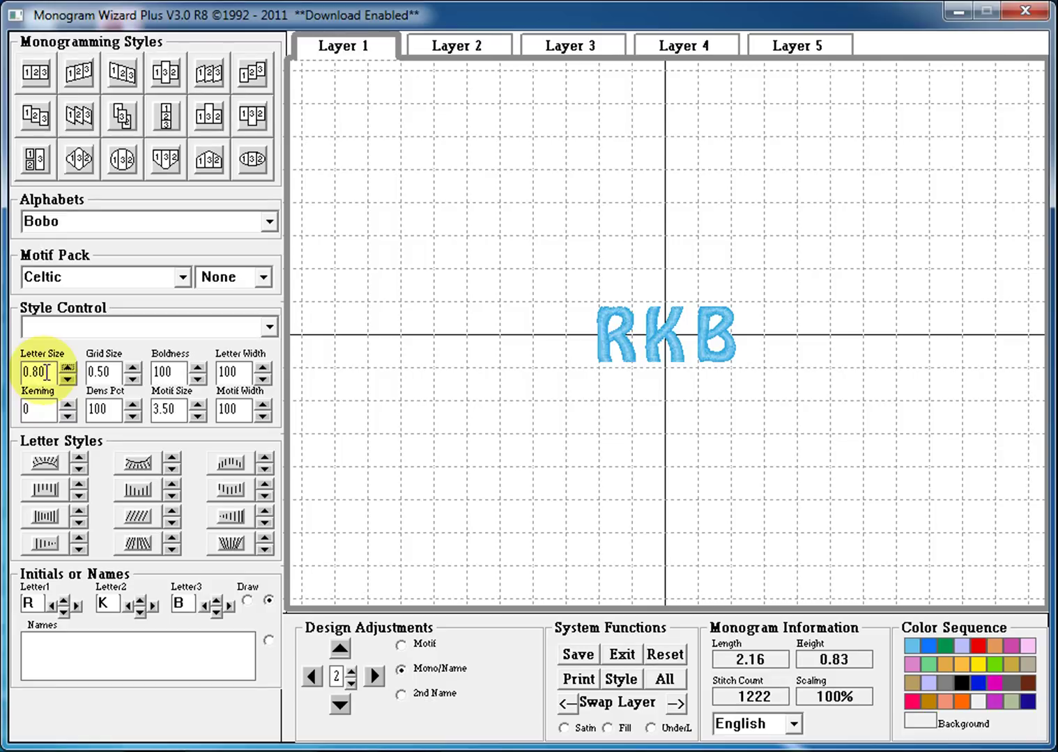
{"action": "left_click", "coordinate": [66, 367]}
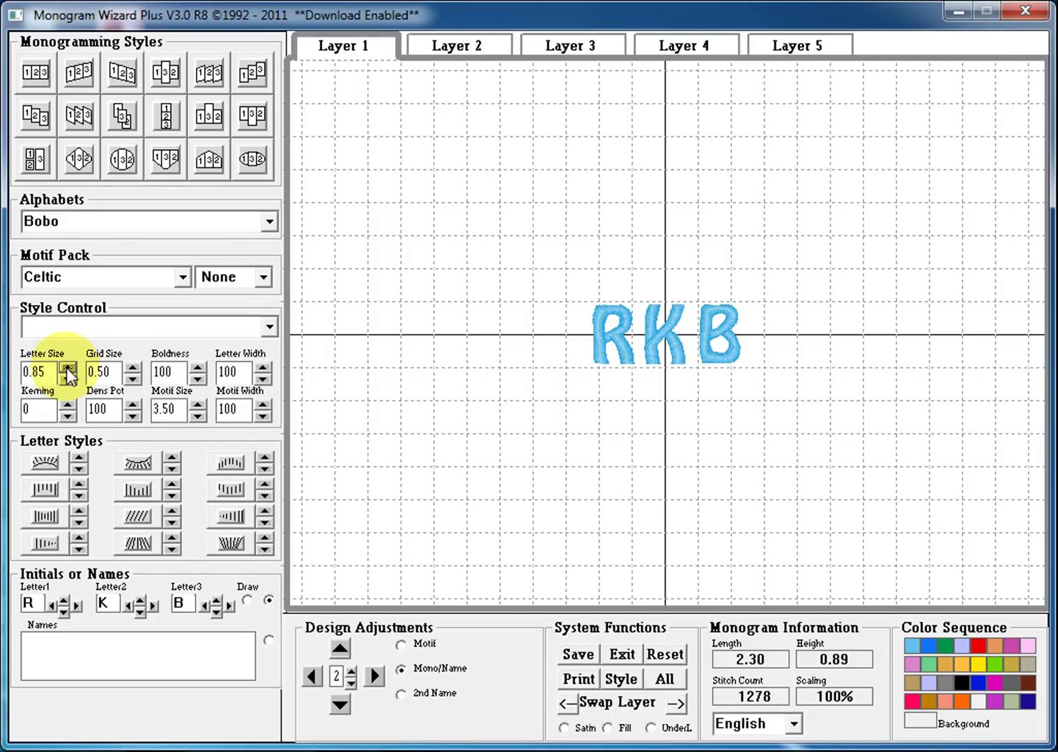
{"action": "left_click", "coordinate": [68, 367]}
{"action": "left_click", "coordinate": [68, 367]}
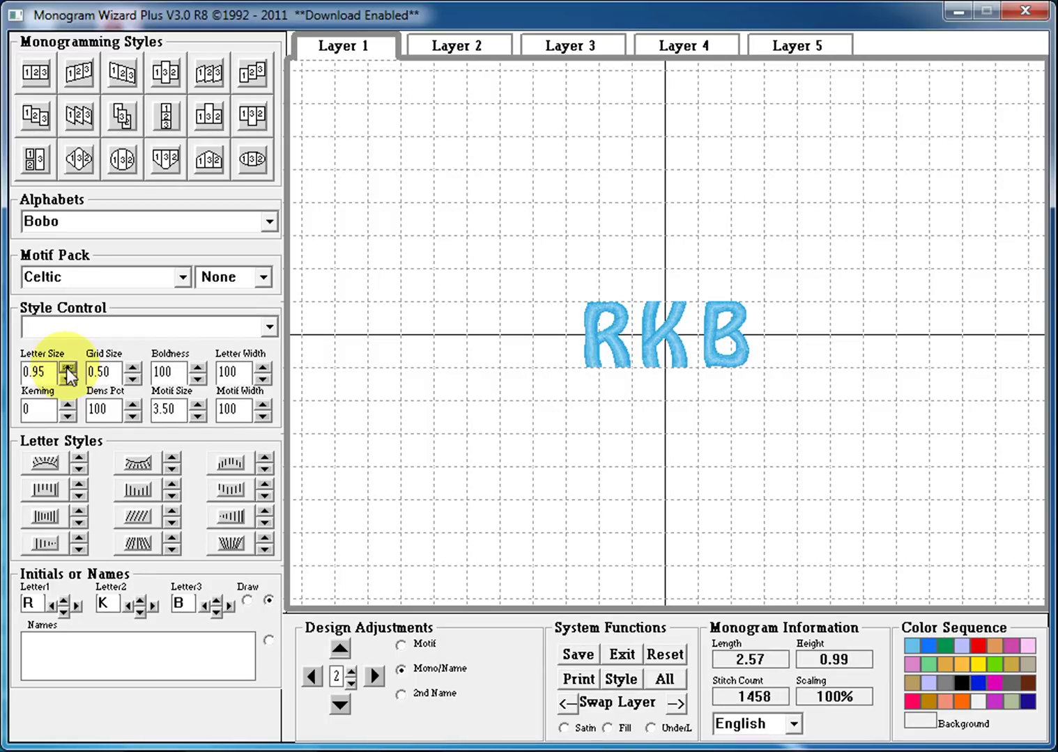
{"action": "left_click", "coordinate": [45, 371]}
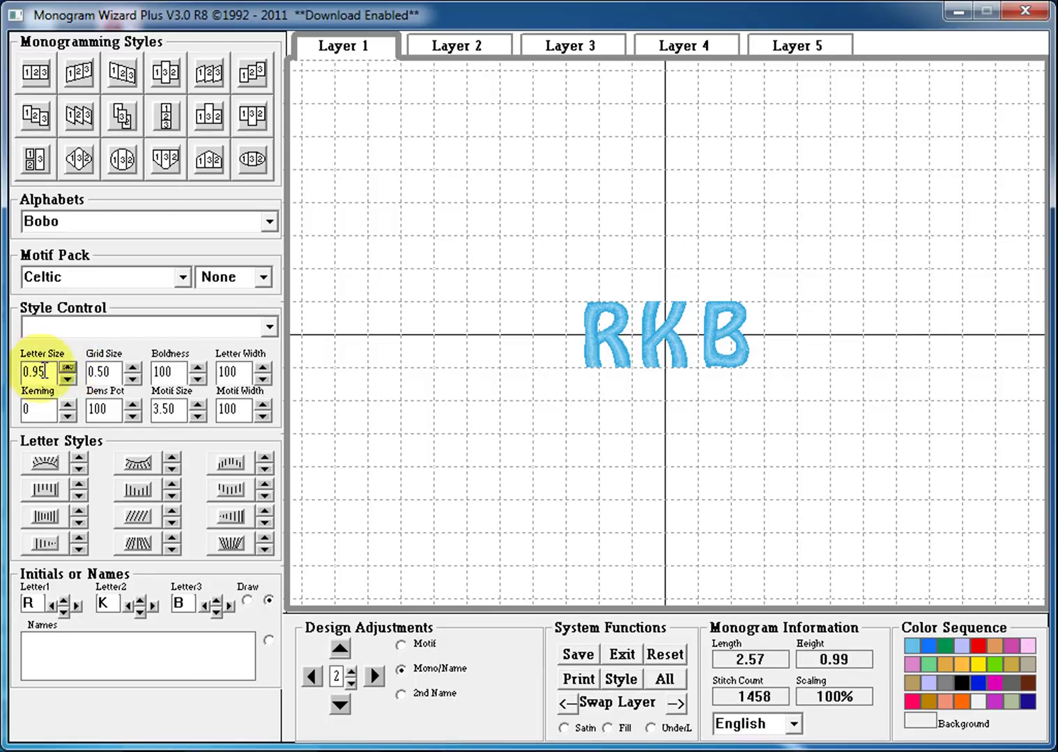
{"action": "left_click_drag", "start_coordinate": [45, 371], "coordinate": [20, 371]}
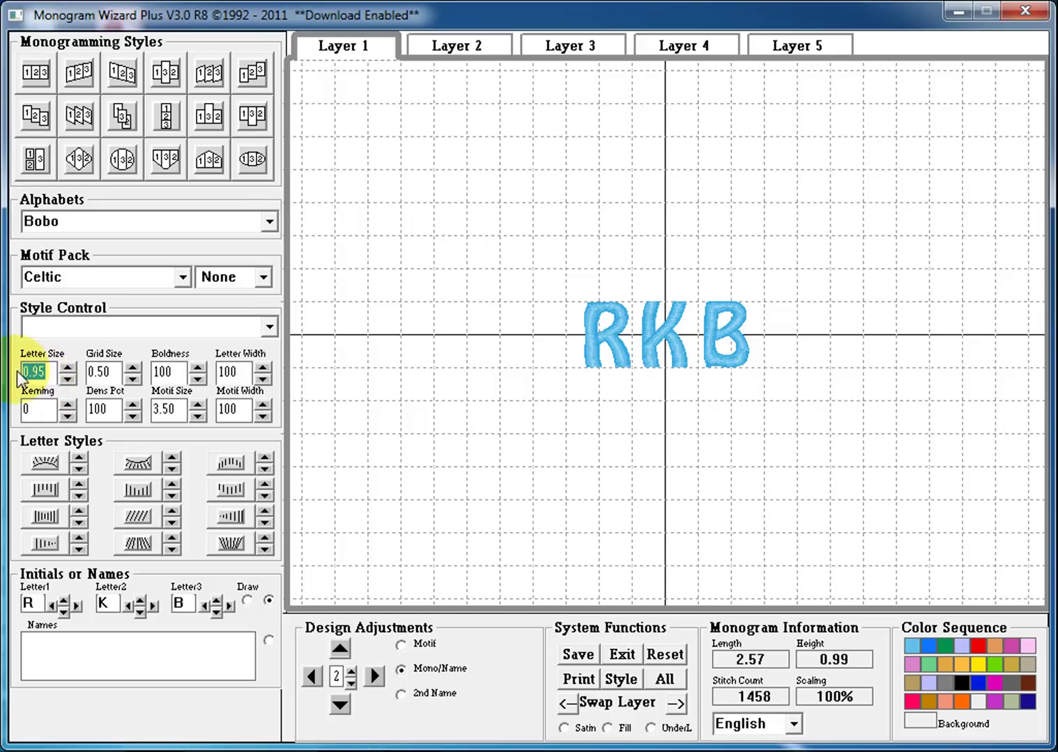
{"action": "type", "text": "1.50"}
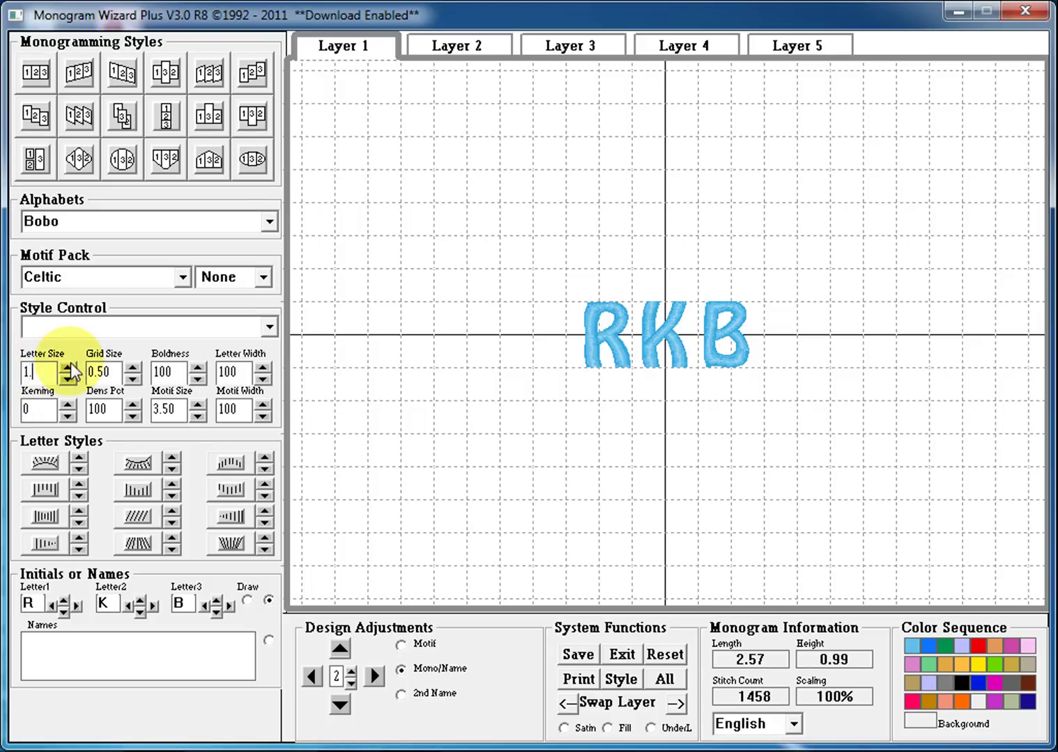
{"action": "left_click", "coordinate": [247, 600]}
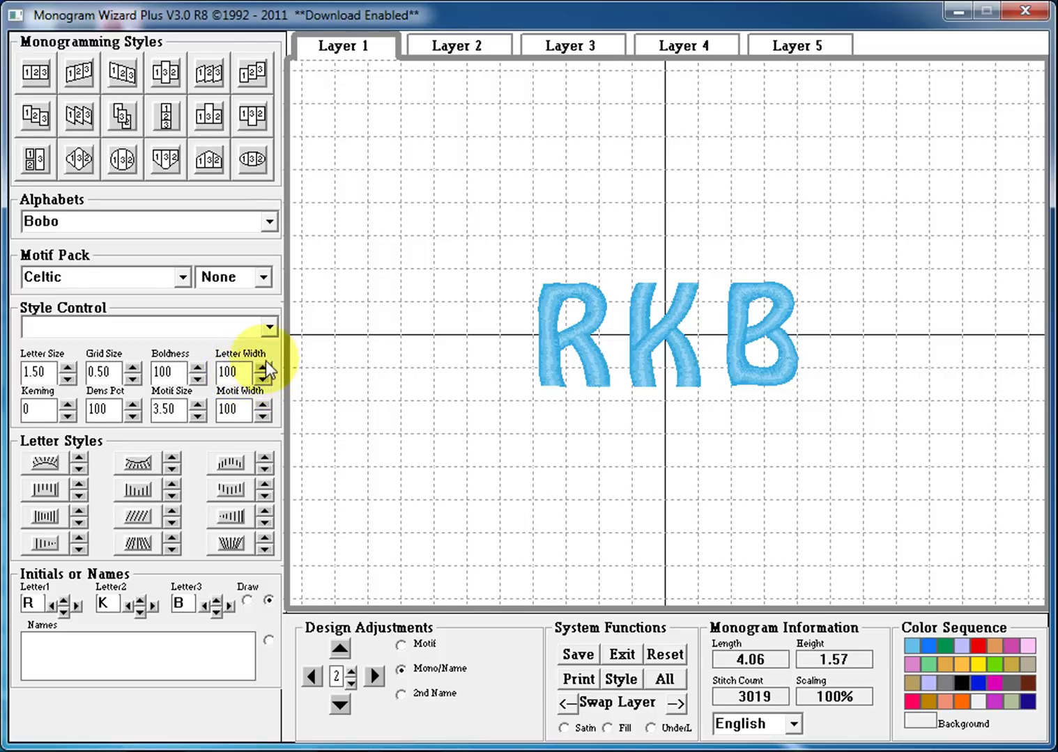
Change the letter width to 110 and redraw, stretching the monogram to 4.46 long
{"action": "left_click", "coordinate": [265, 376]}
{"action": "left_click", "coordinate": [265, 376]}
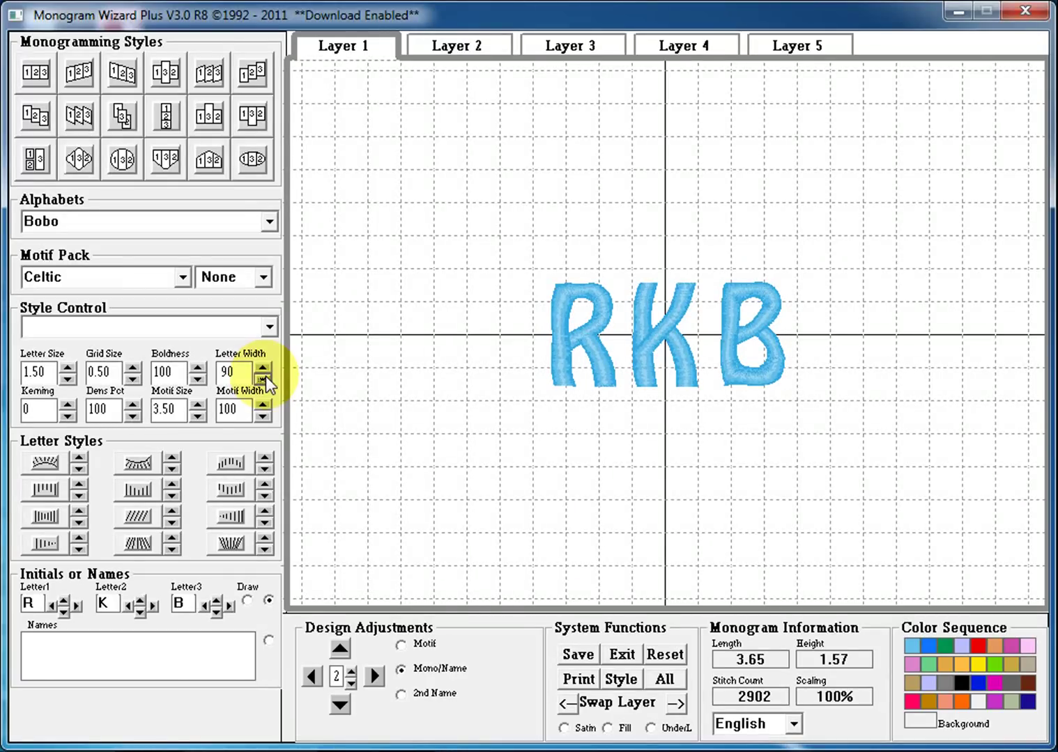
{"action": "left_click", "coordinate": [265, 376]}
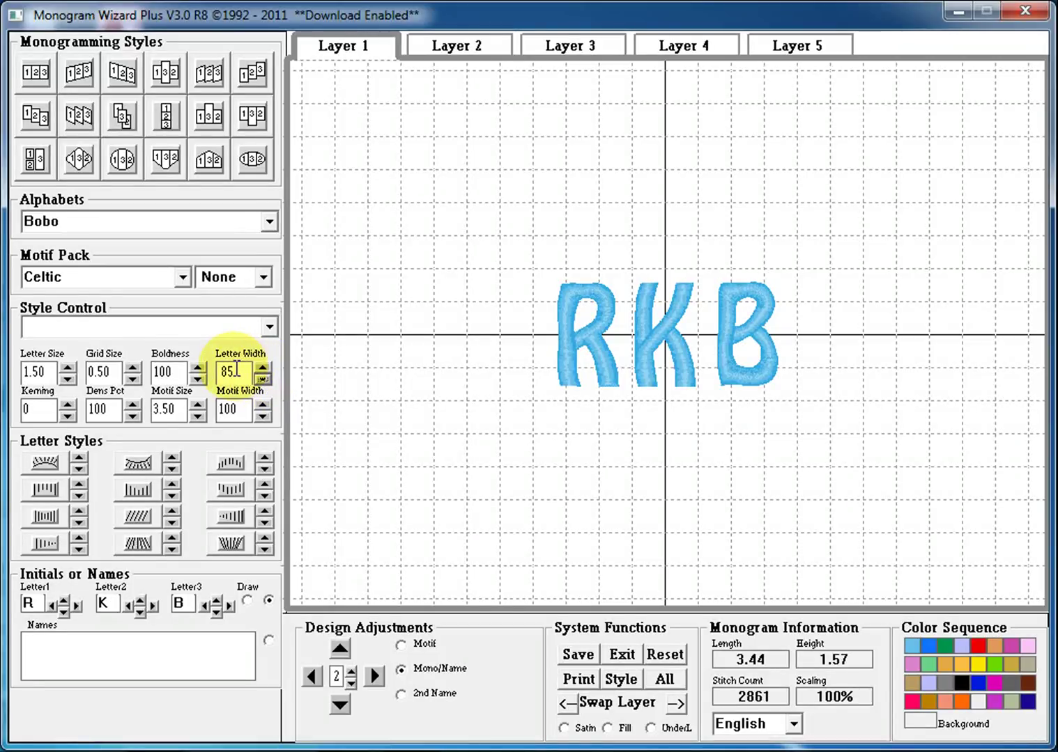
{"action": "left_click_drag", "start_coordinate": [236, 372], "coordinate": [208, 369]}
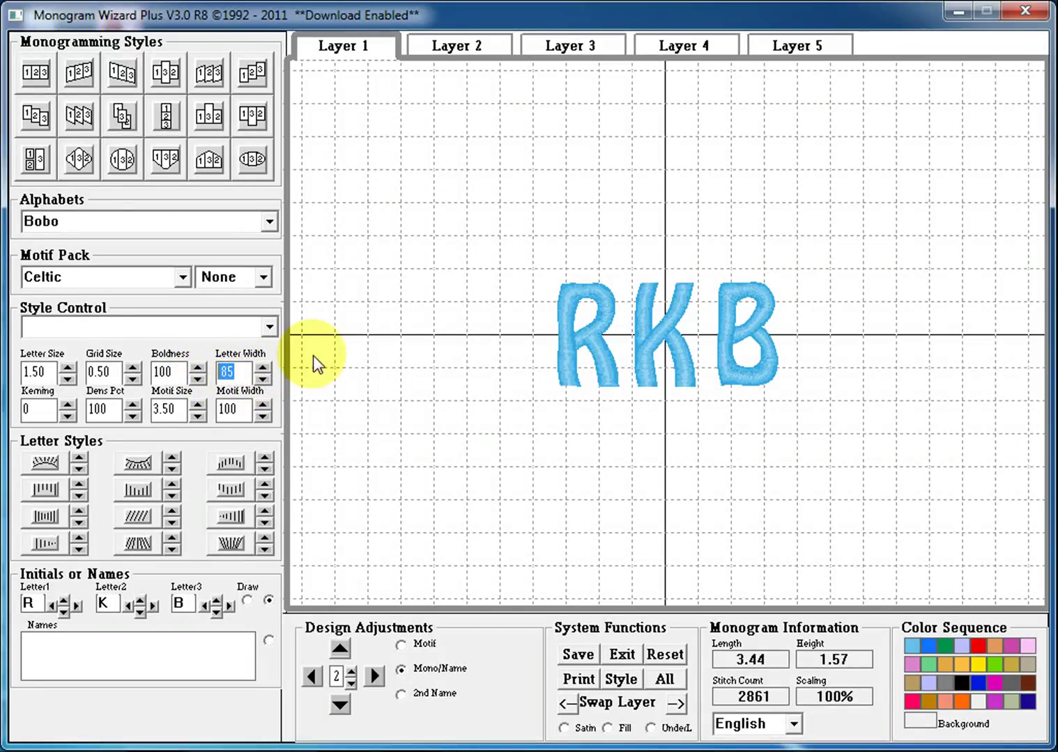
{"action": "type", "text": "110"}
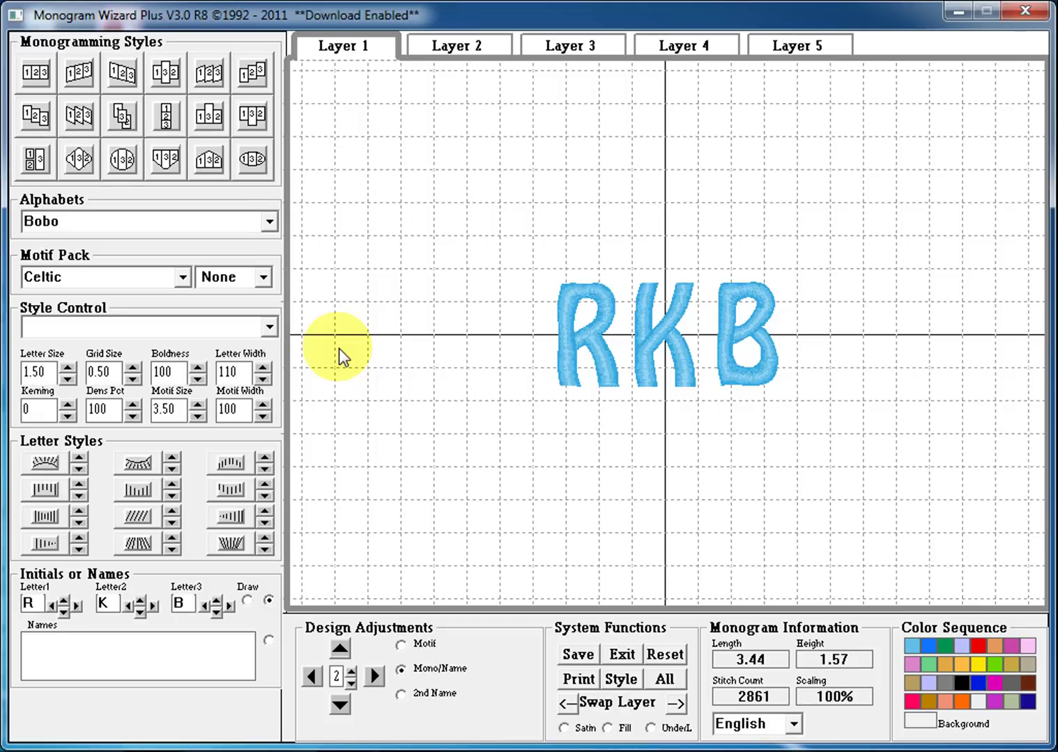
{"action": "left_click", "coordinate": [247, 600]}
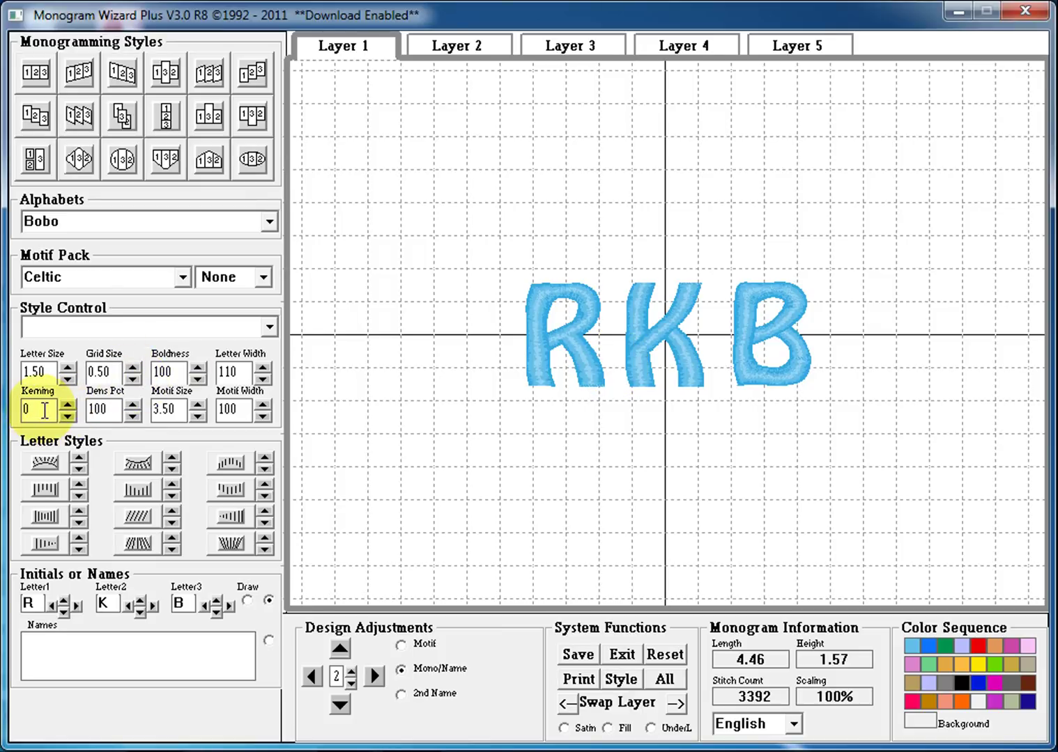
{"action": "left_click", "coordinate": [578, 369]}
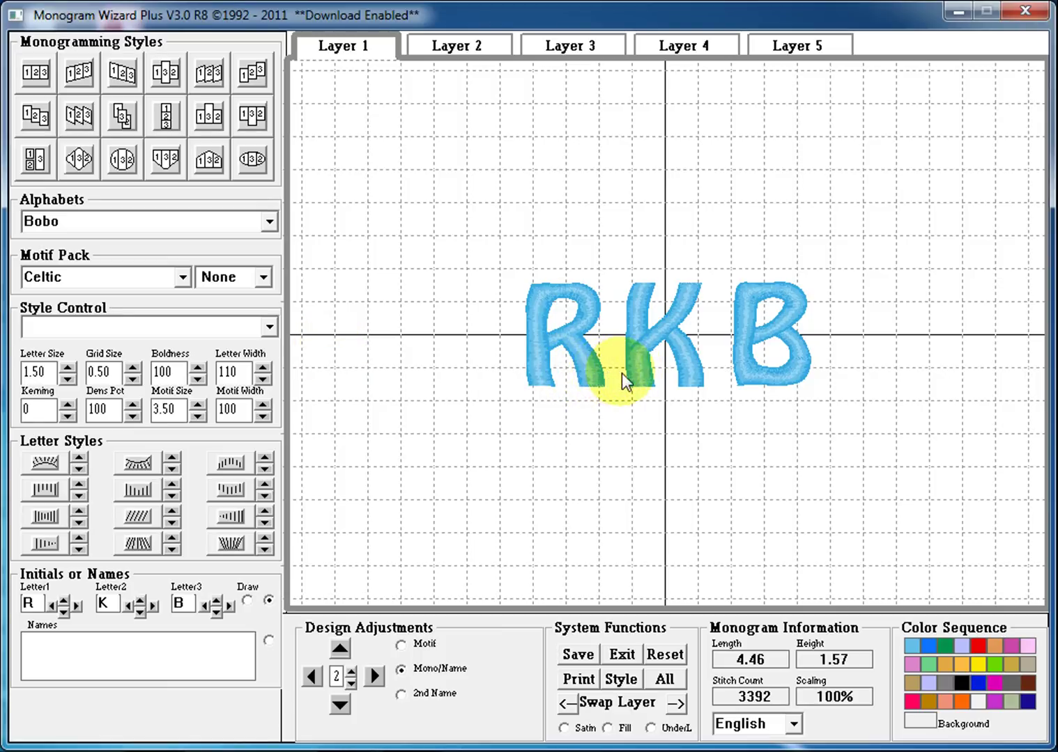
{"action": "left_click", "coordinate": [67, 404]}
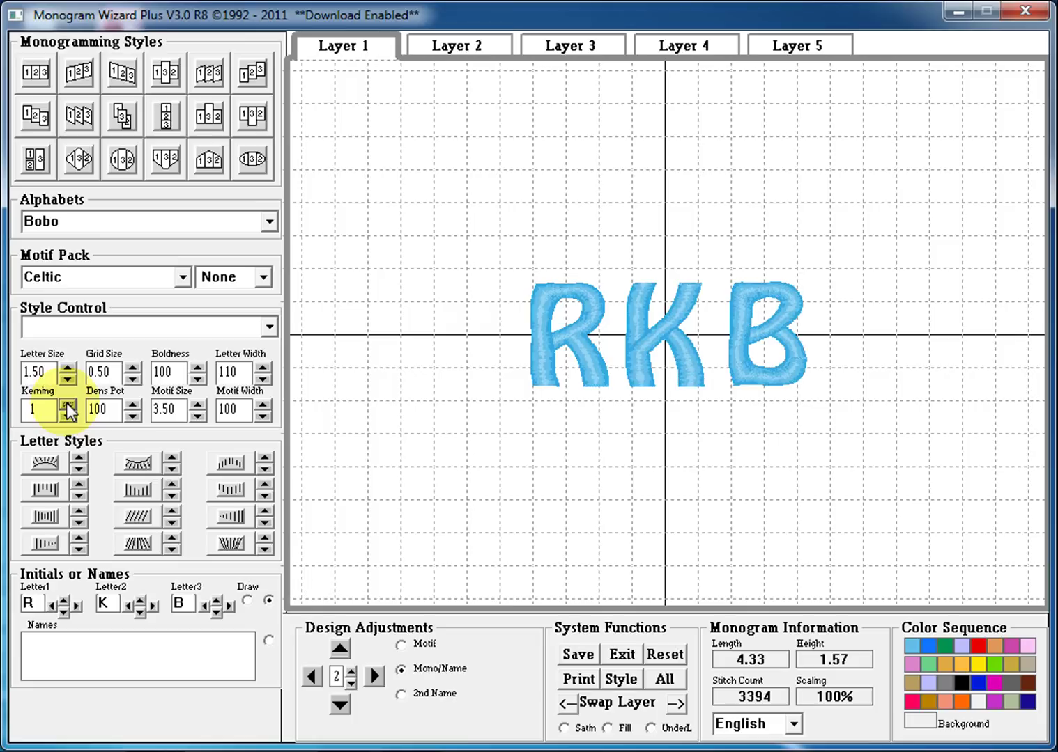
{"action": "left_click", "coordinate": [67, 404]}
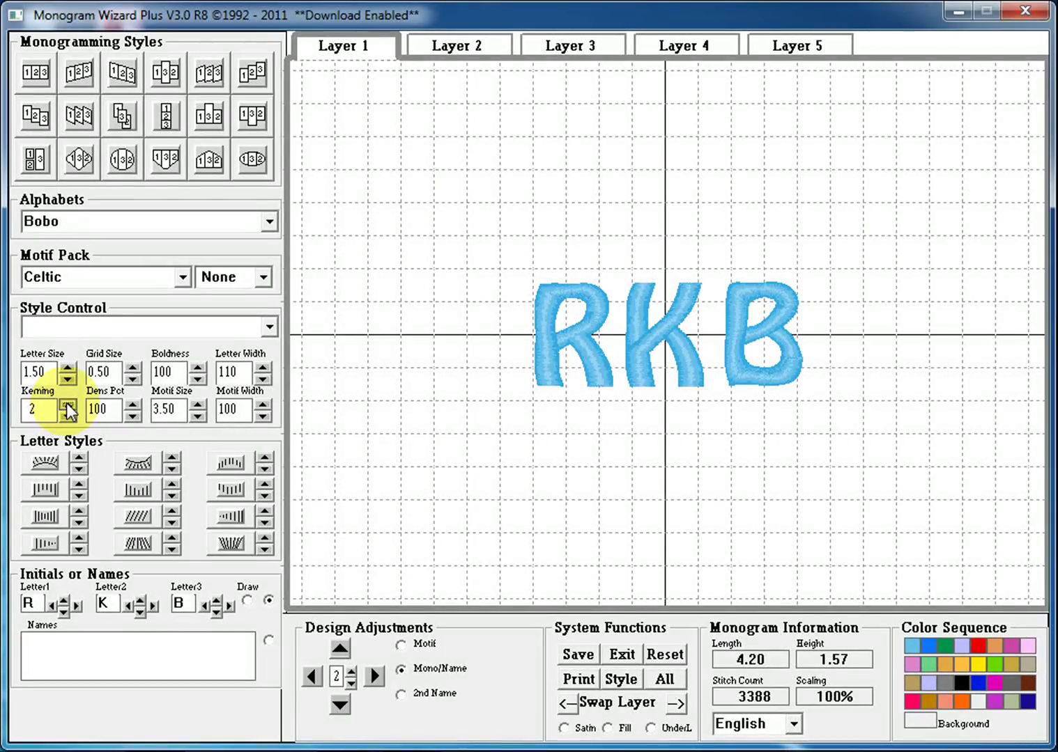
{"action": "left_click", "coordinate": [67, 405]}
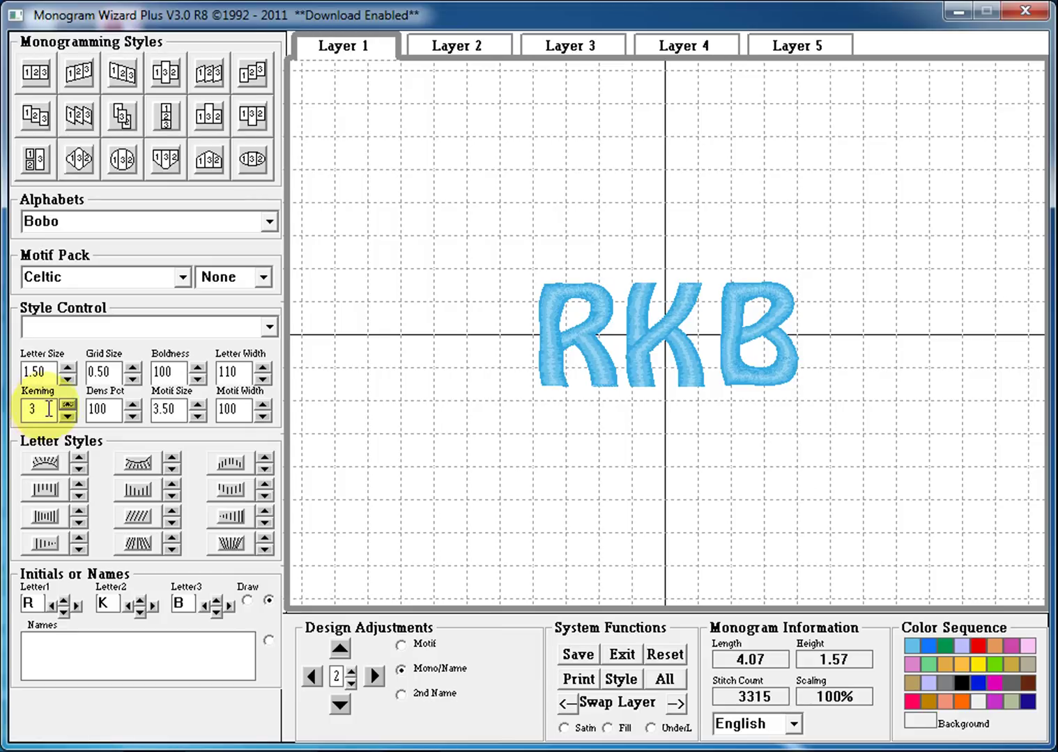
{"action": "left_click", "coordinate": [69, 415]}
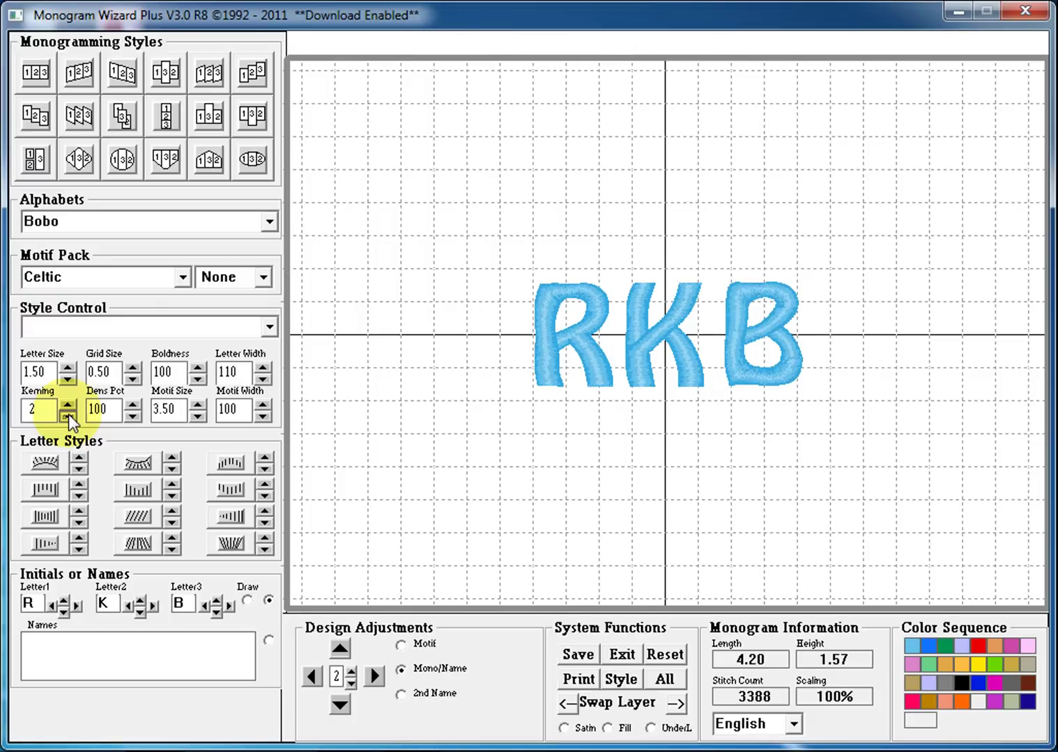
{"action": "left_click", "coordinate": [68, 415]}
{"action": "left_click", "coordinate": [68, 416]}
{"action": "left_click", "coordinate": [69, 415]}
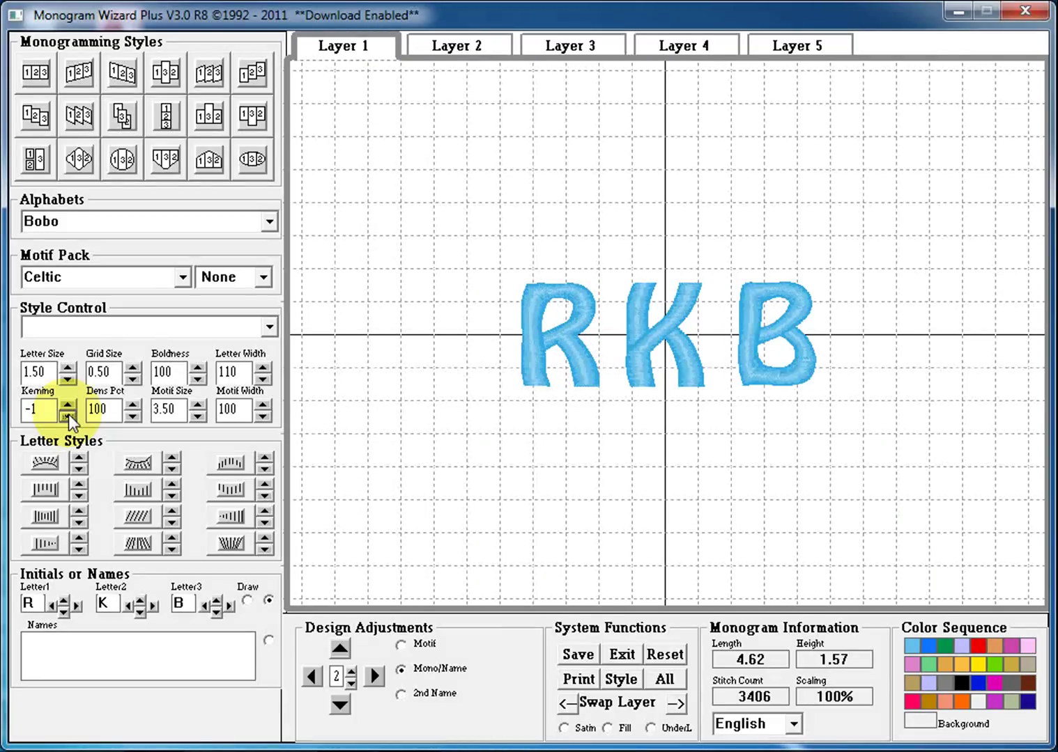
{"action": "left_click", "coordinate": [68, 415]}
{"action": "left_click", "coordinate": [69, 415]}
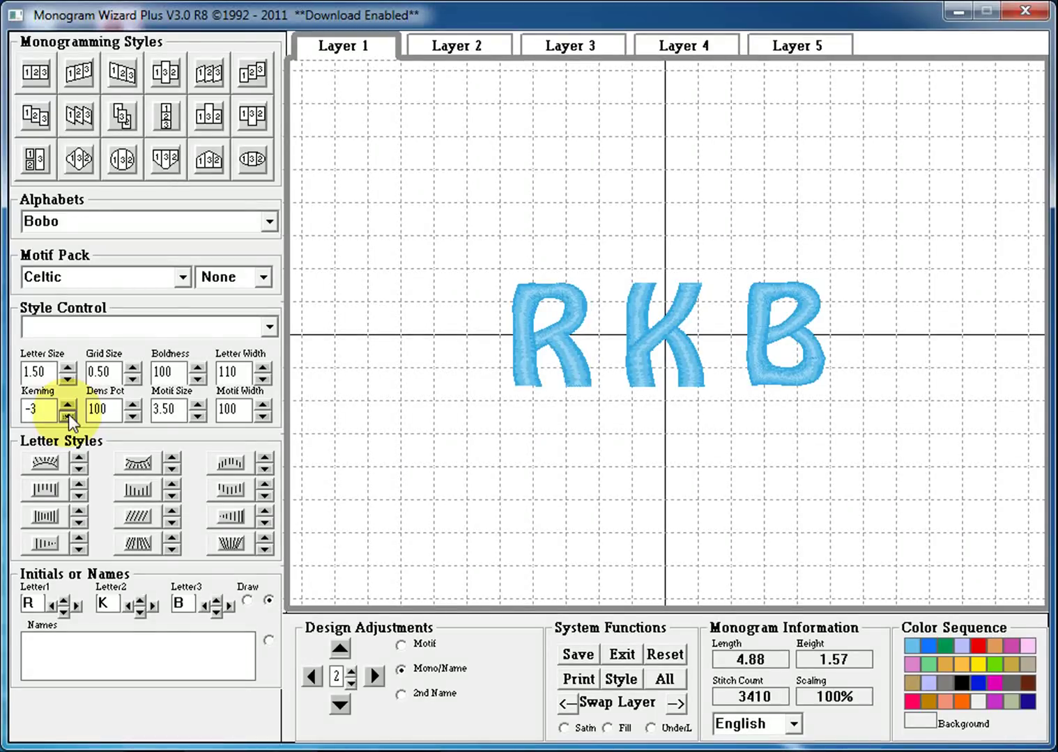
{"action": "left_click_drag", "start_coordinate": [49, 409], "coordinate": [18, 408]}
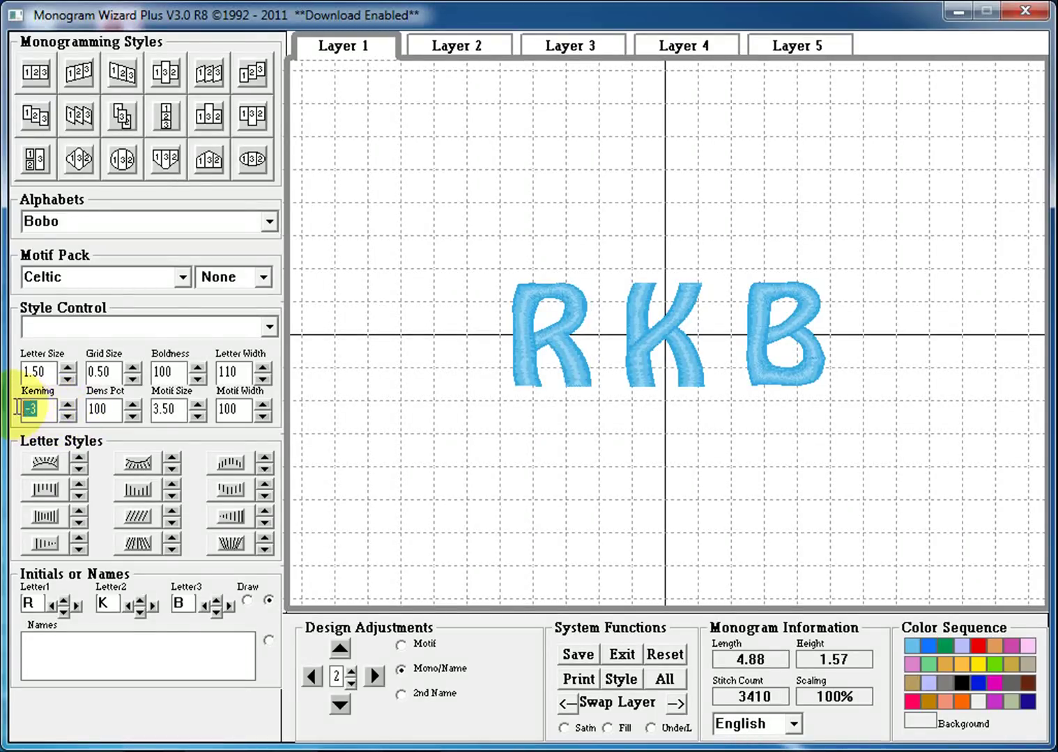
{"action": "type", "text": "0"}
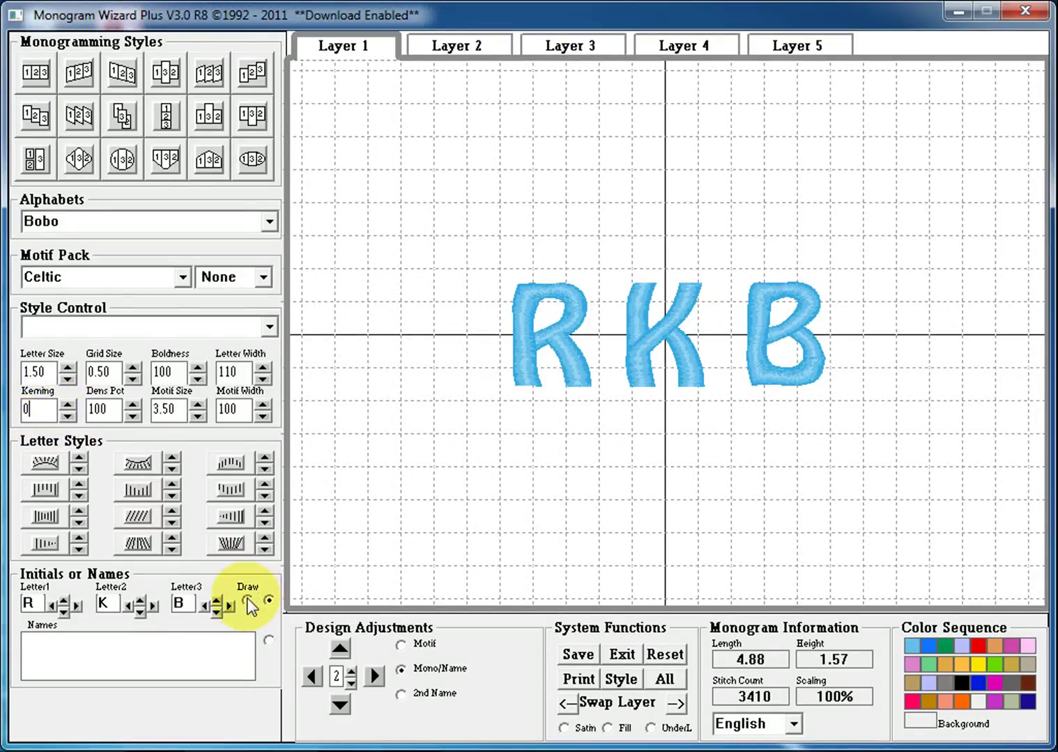
{"action": "left_click", "coordinate": [248, 603]}
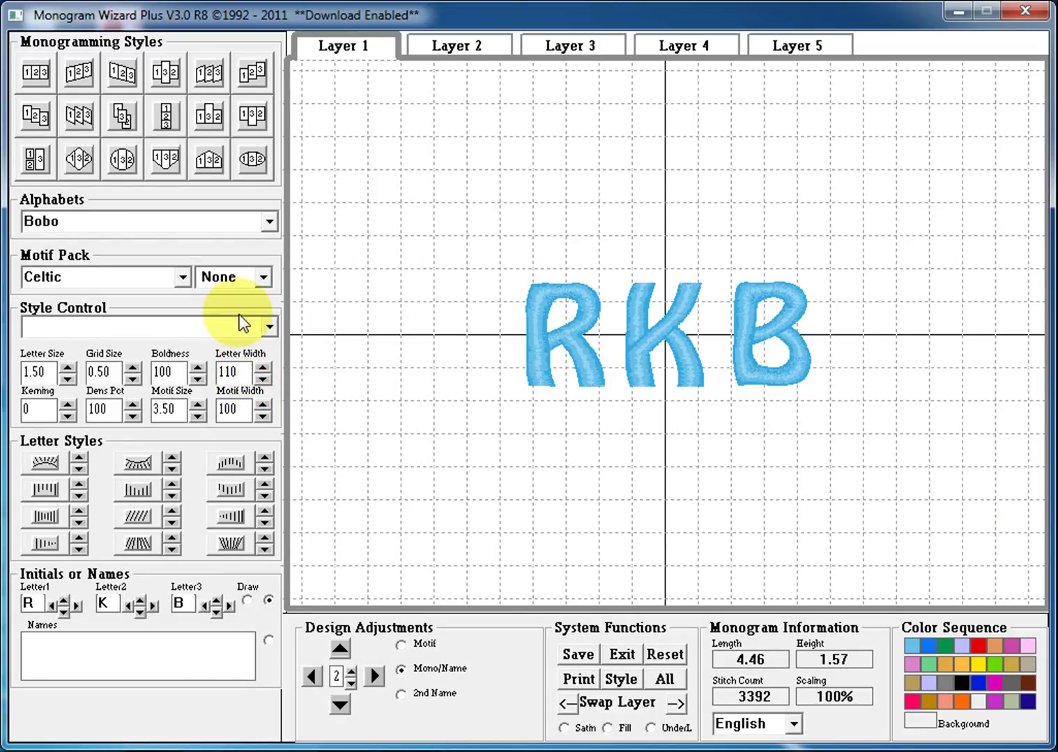
Pick the Freestyle motif pack and apply motif Fre 7 around the RKB letters
{"action": "left_click", "coordinate": [181, 278]}
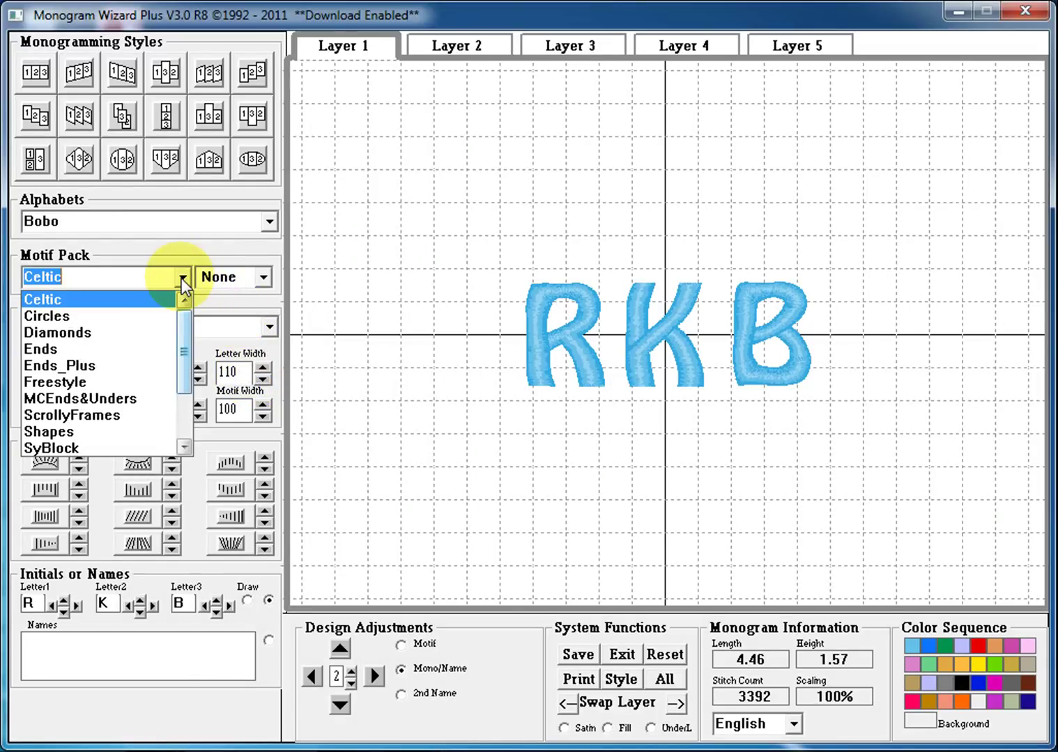
{"action": "left_click", "coordinate": [150, 382]}
{"action": "left_click", "coordinate": [263, 278]}
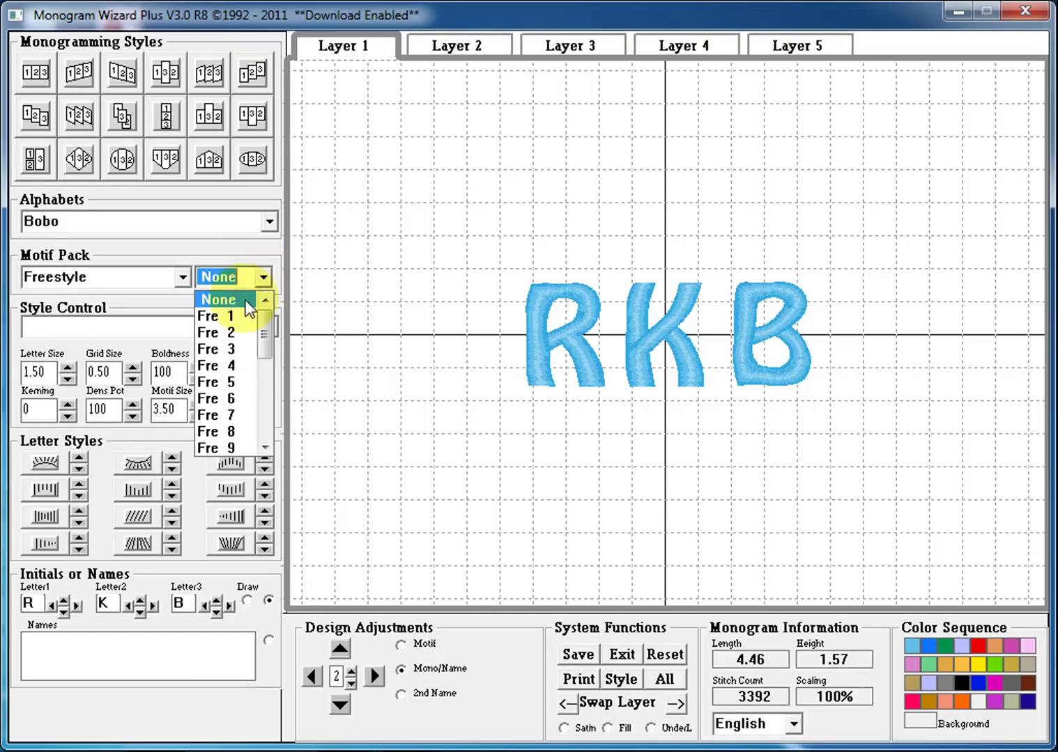
{"action": "left_click", "coordinate": [223, 416]}
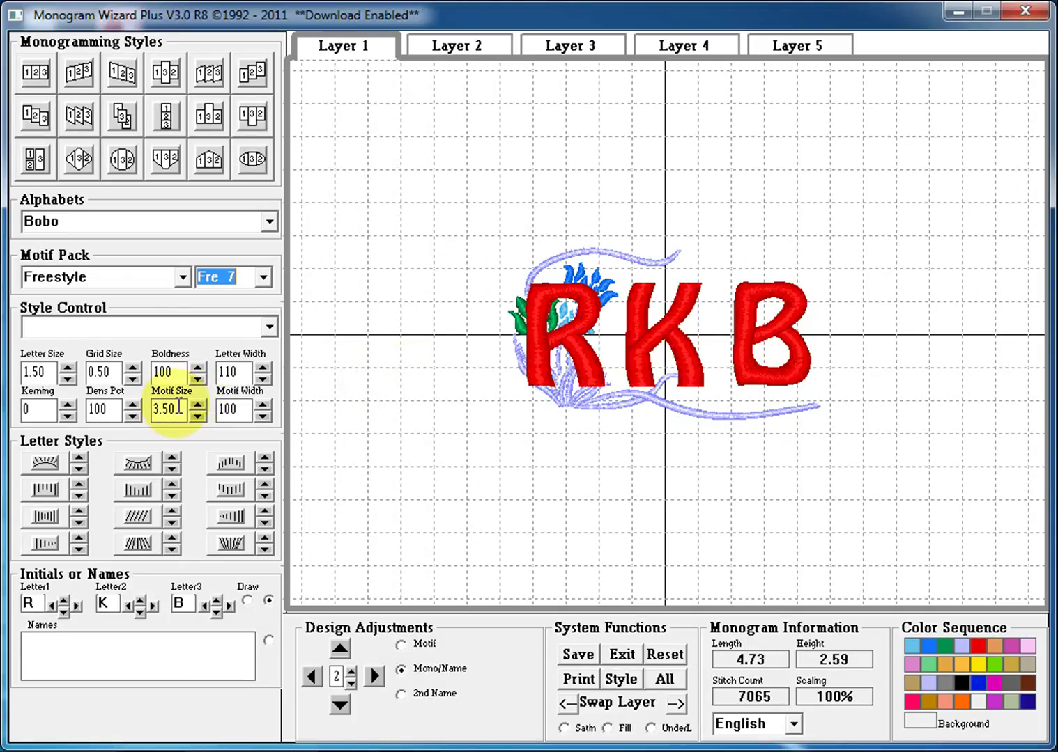
Replace the motif size with 4.00 and redraw, making the design 5.42 by 2.96
{"action": "left_click_drag", "start_coordinate": [179, 406], "coordinate": [145, 410]}
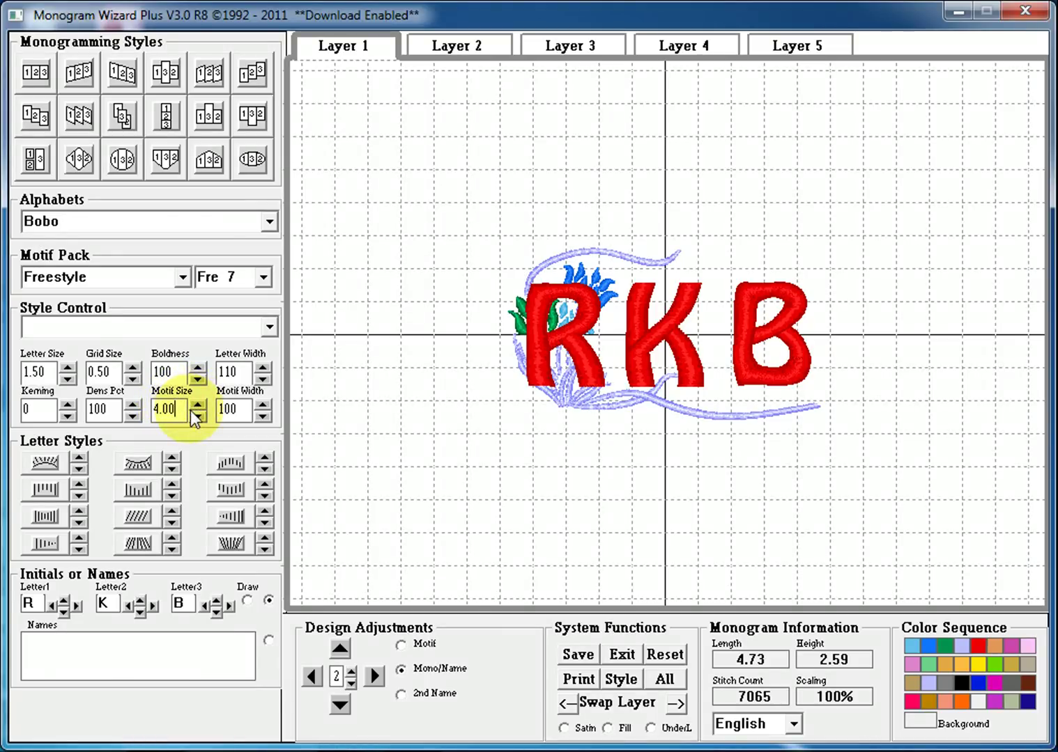
{"action": "left_click", "coordinate": [246, 599]}
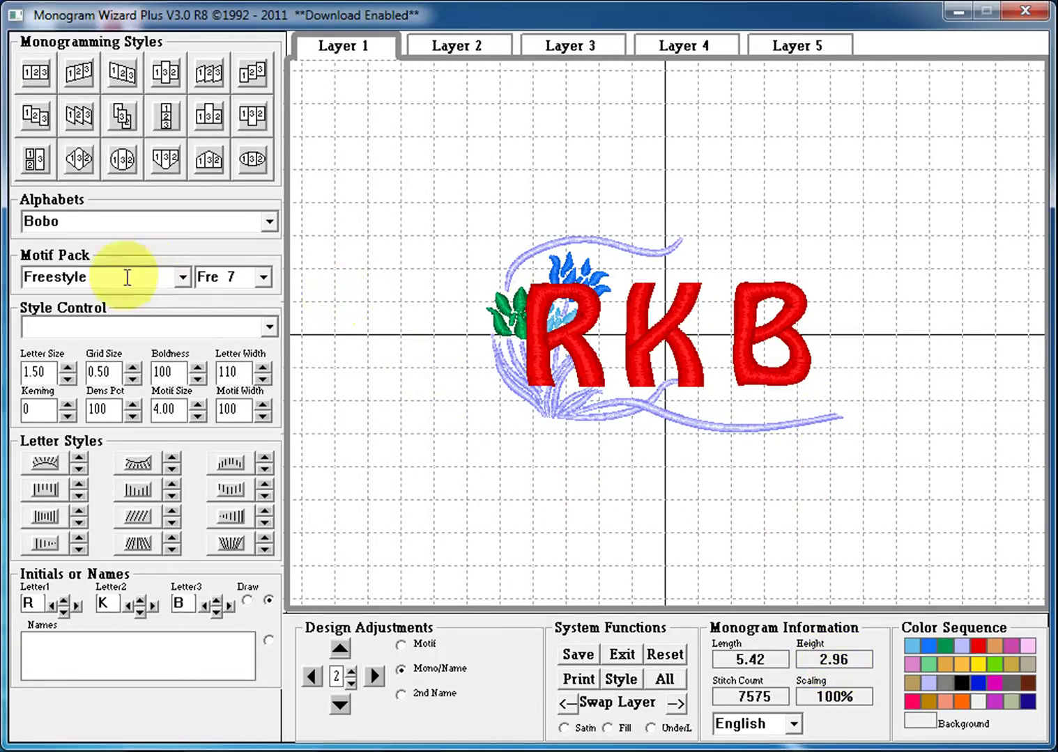
Lower the letter size to 1.35 and raise the motif width to 110
{"action": "left_click", "coordinate": [63, 380]}
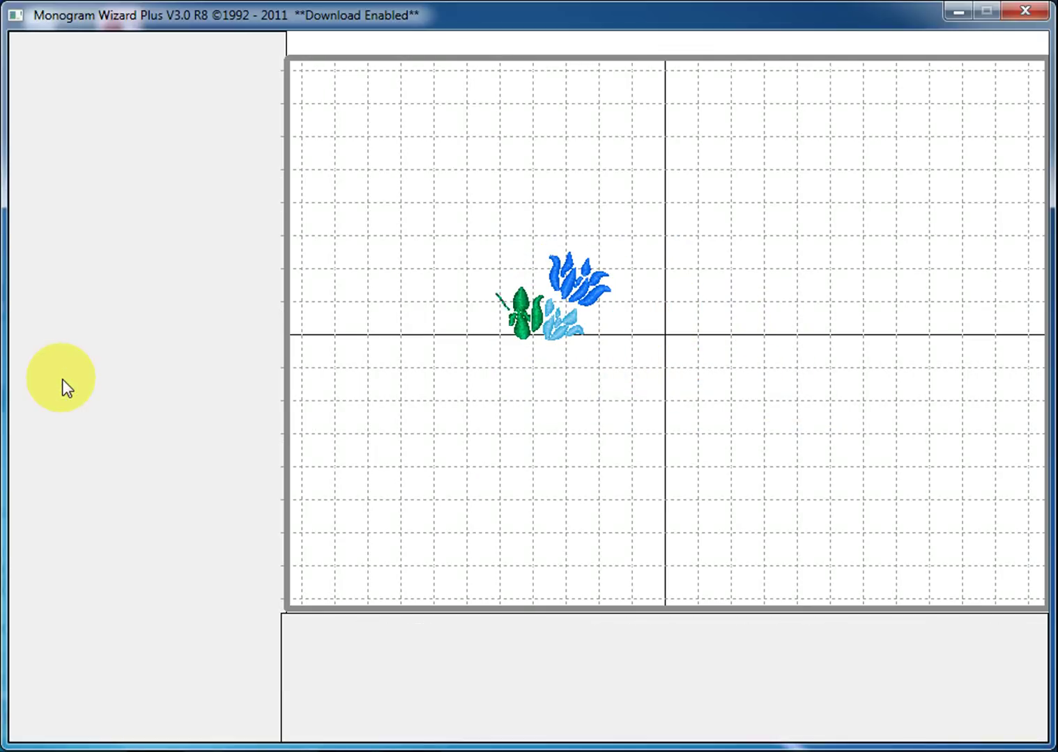
{"action": "left_click", "coordinate": [62, 379]}
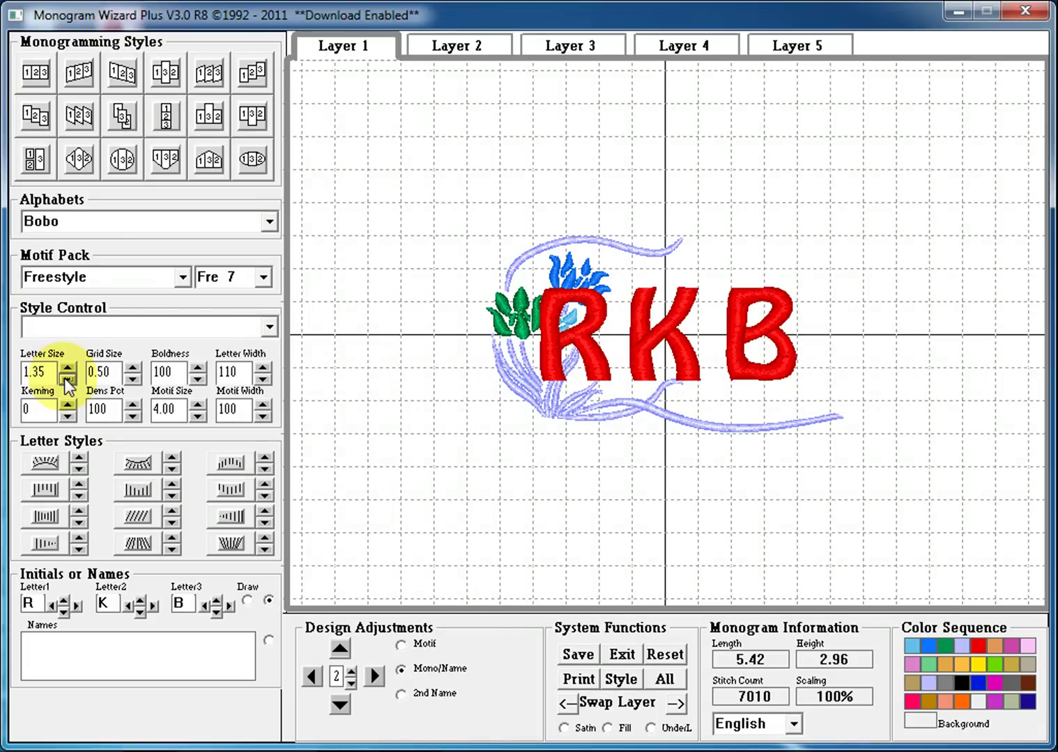
{"action": "left_click", "coordinate": [263, 403]}
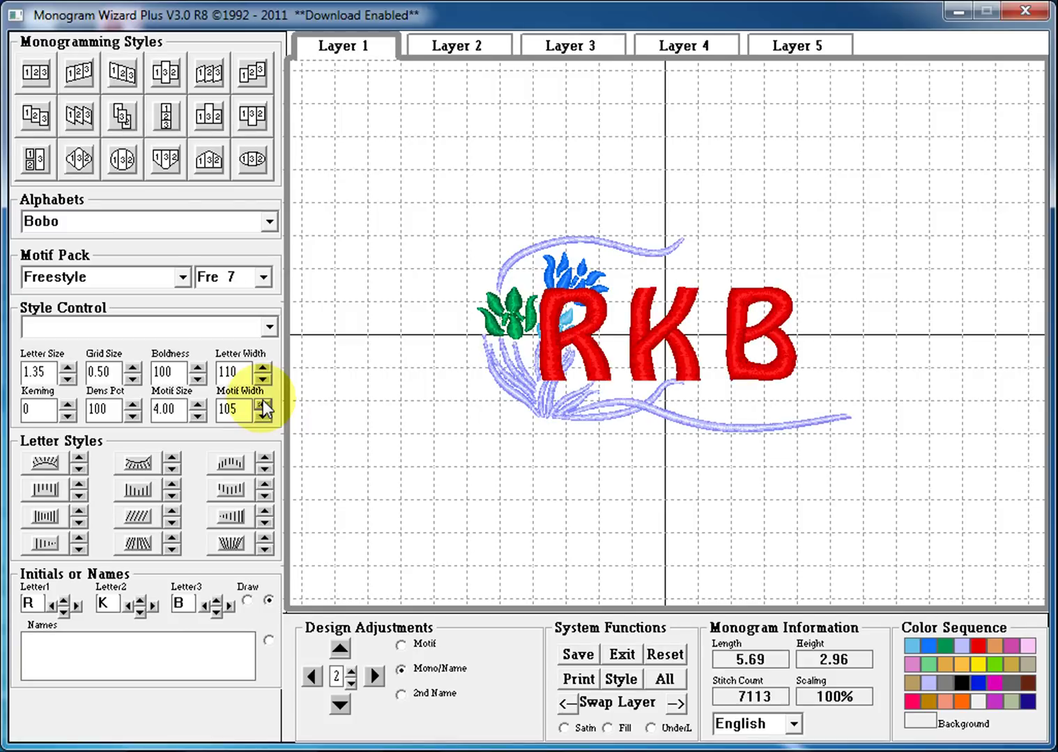
{"action": "left_click", "coordinate": [263, 410]}
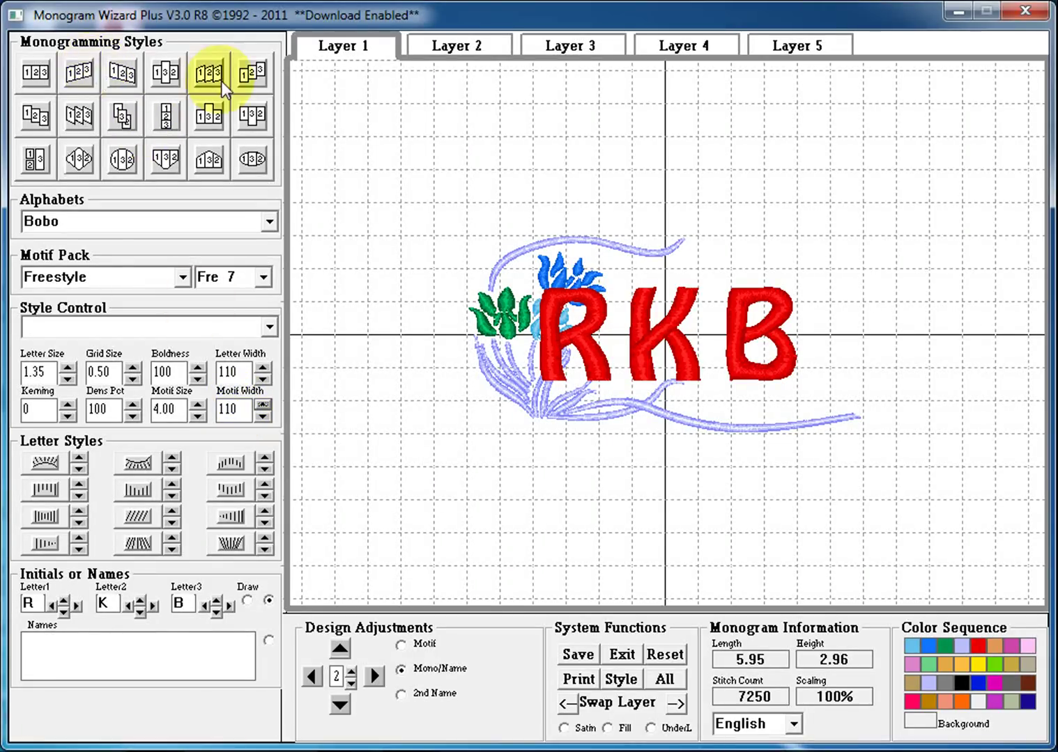
Switch to the descending diagonal step layout and set the letter kerning to 3
{"action": "left_click", "coordinate": [39, 117]}
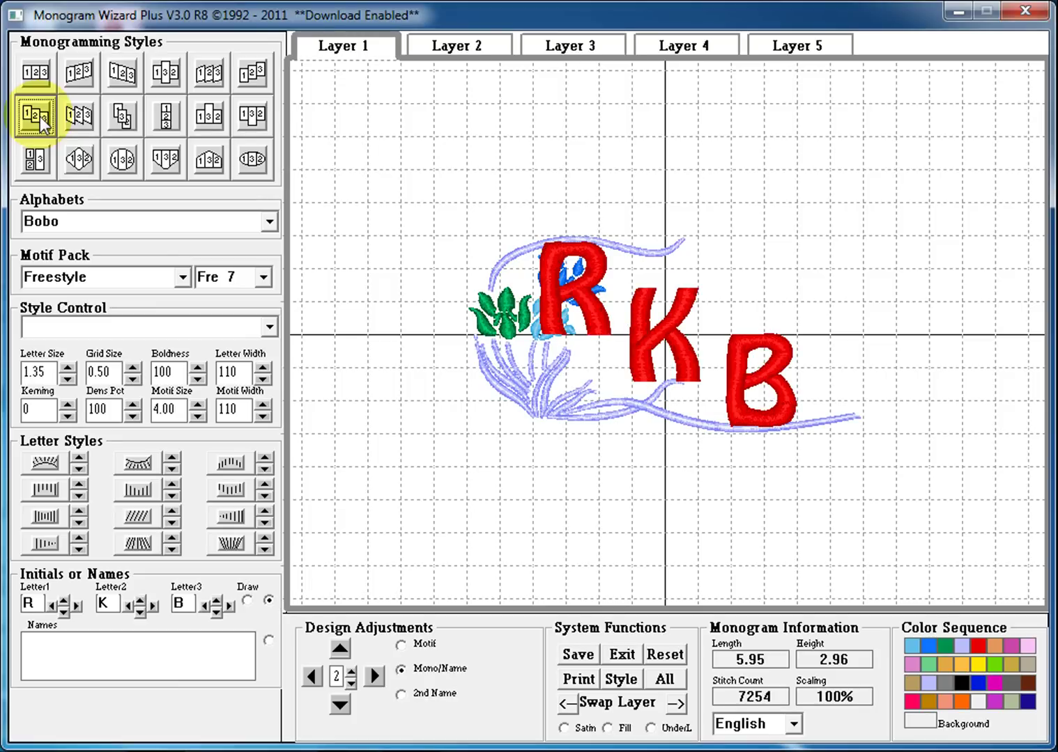
{"action": "left_click", "coordinate": [69, 416]}
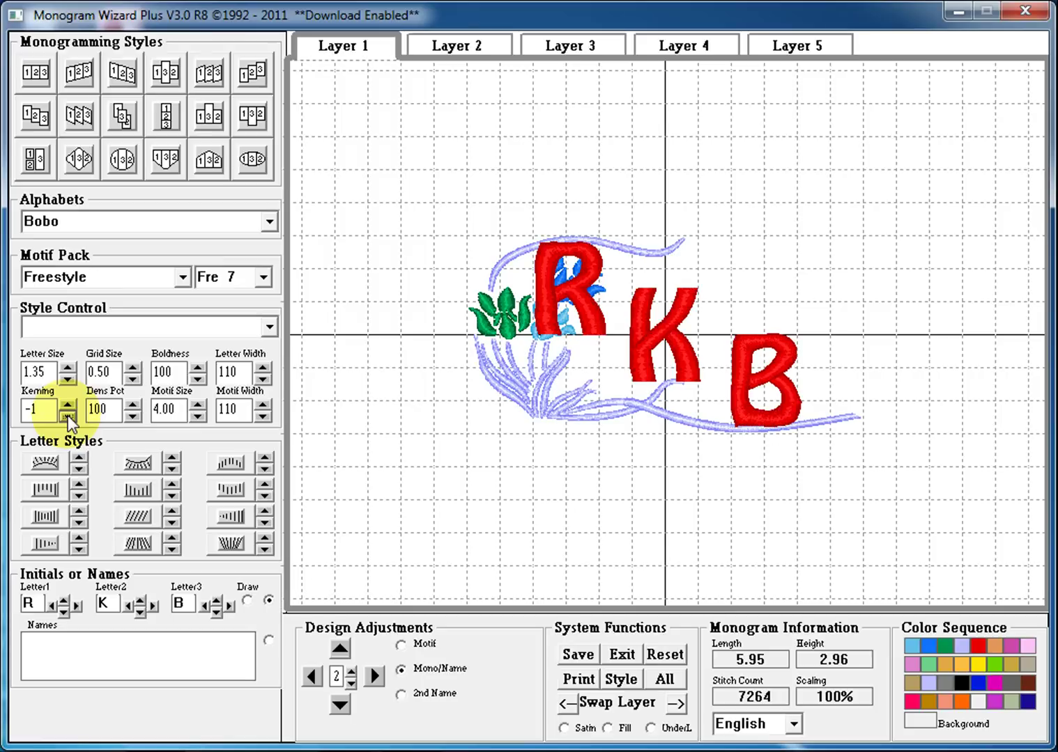
{"action": "left_click", "coordinate": [68, 415]}
{"action": "left_click", "coordinate": [68, 416]}
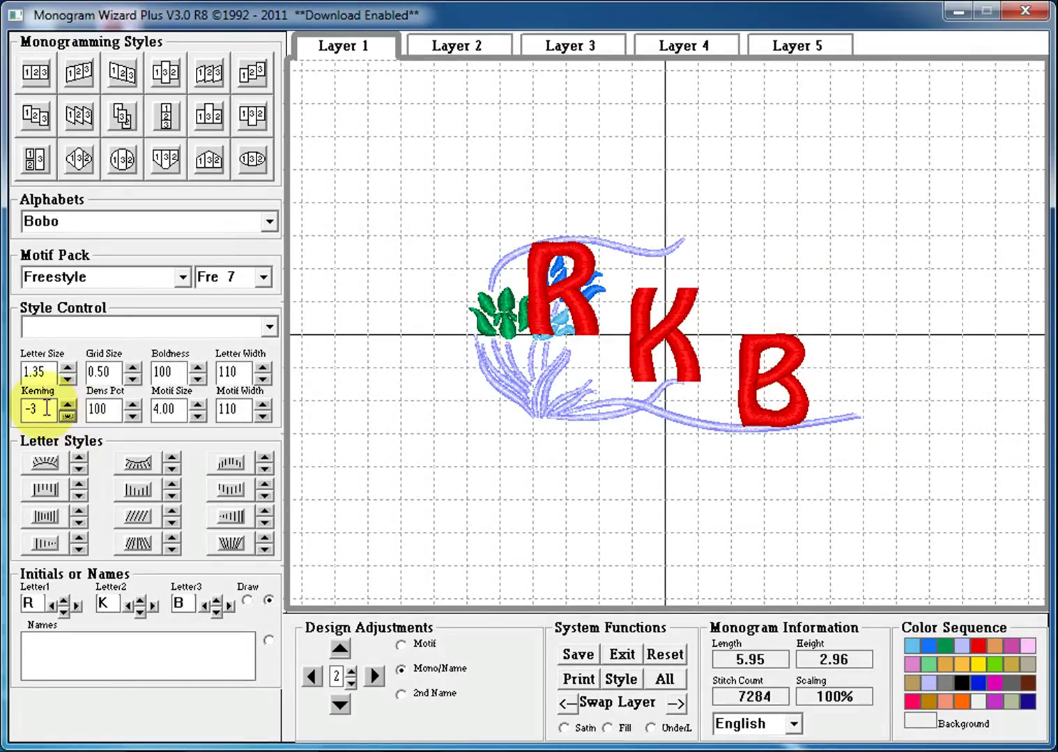
{"action": "left_click_drag", "start_coordinate": [52, 408], "coordinate": [4, 416]}
{"action": "type", "text": "3"}
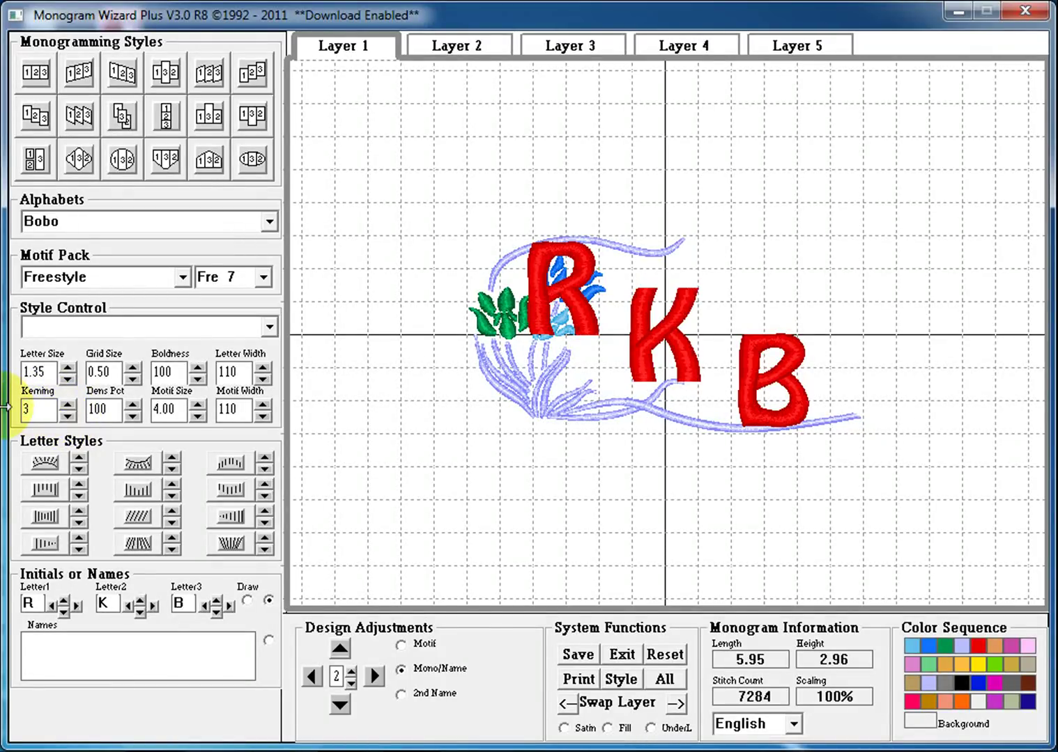
{"action": "left_click", "coordinate": [103, 411]}
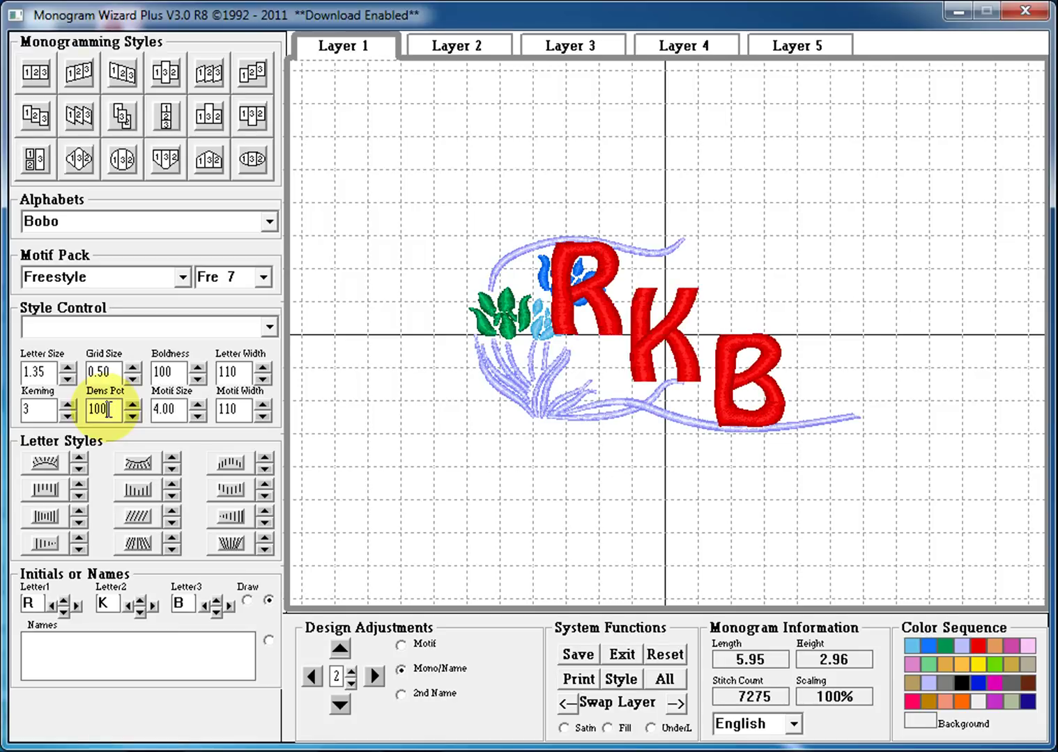
Change the letter size from 1.35 to 1.00, cutting the design to 6026 stitches
{"action": "left_click_drag", "start_coordinate": [48, 373], "coordinate": [29, 374]}
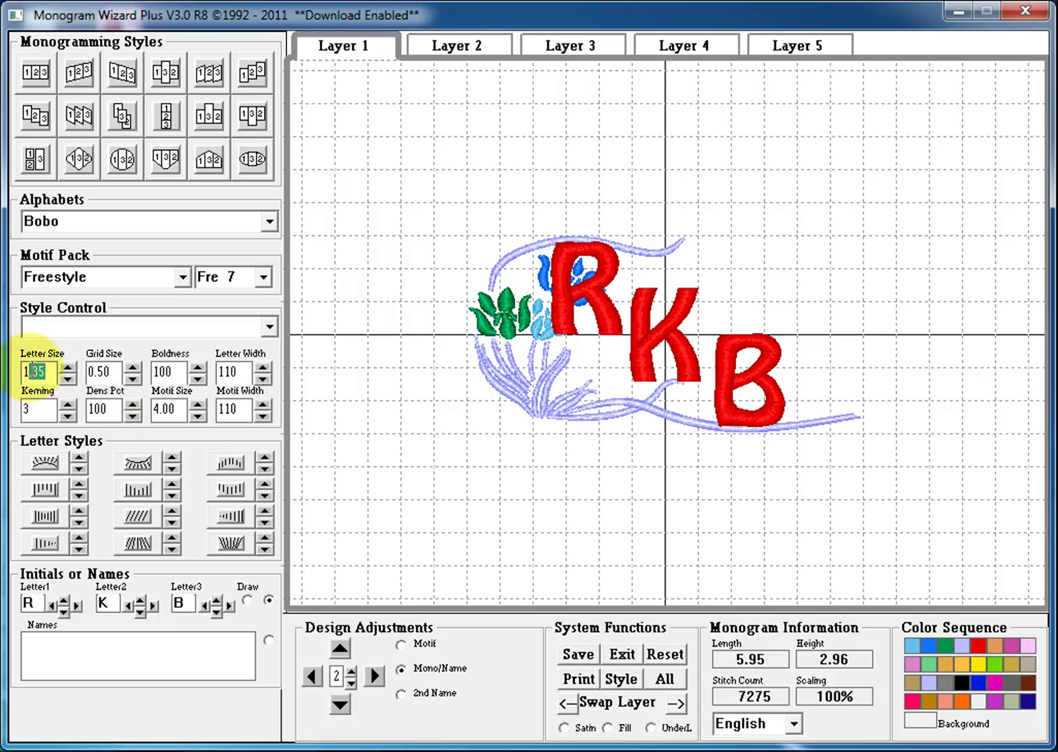
{"action": "key", "text": "Right"}
{"action": "key", "text": "BackSpace"}
{"action": "key", "text": "BackSpace"}
{"action": "key", "text": "BackSpace"}
{"action": "type", "text": ".00"}
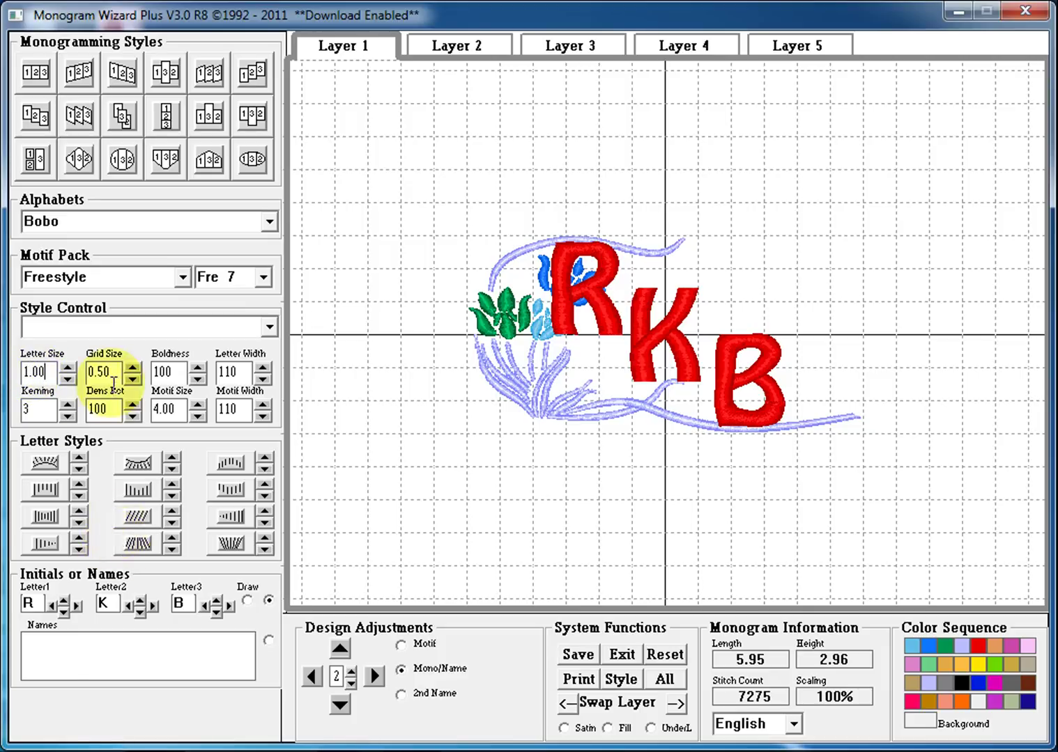
{"action": "left_click", "coordinate": [105, 371]}
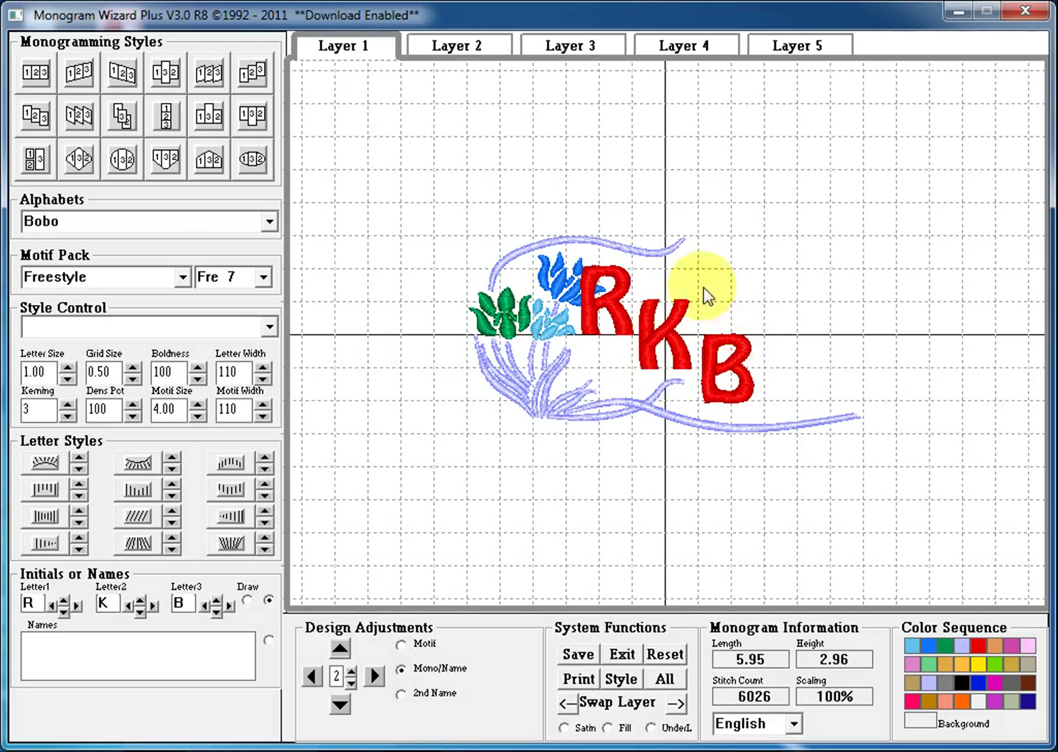
Set the Mono/Name nudge step to 3 and shift the RKB letters four steps right
{"action": "left_click", "coordinate": [351, 671]}
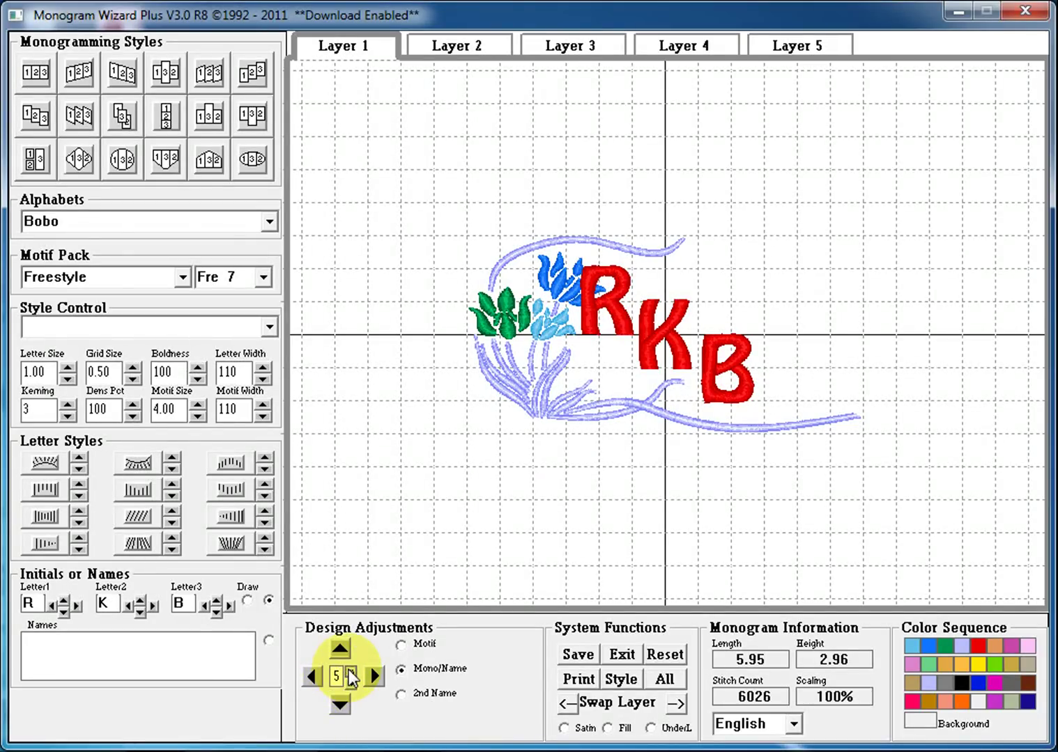
{"action": "left_click", "coordinate": [350, 683]}
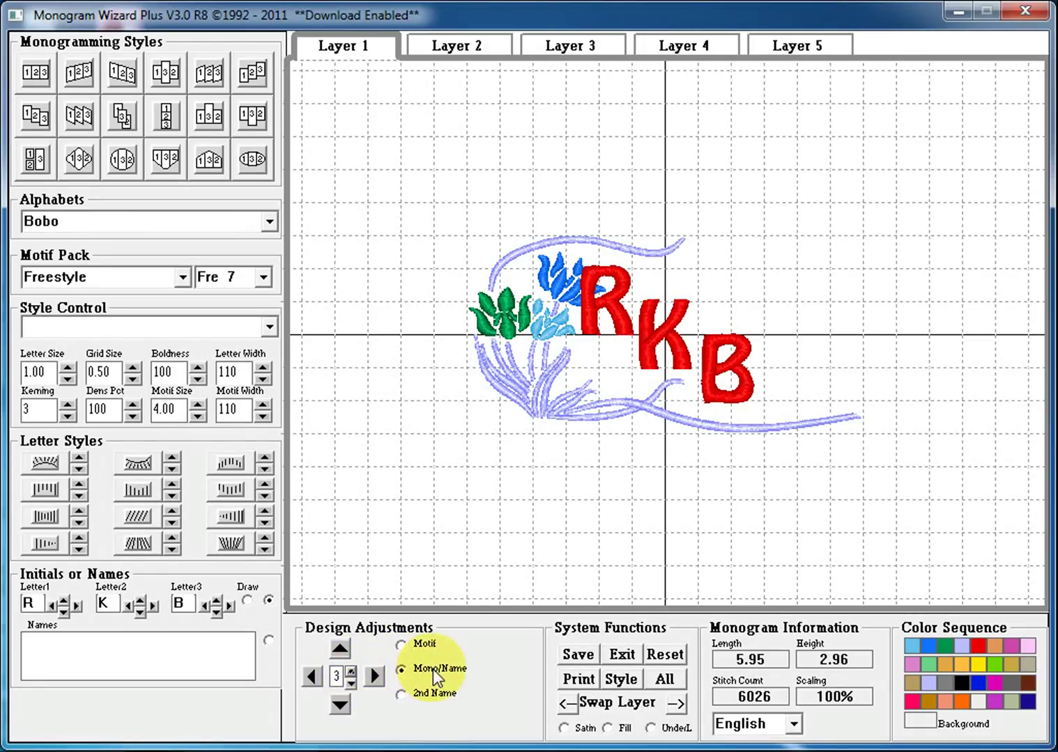
{"action": "left_click", "coordinate": [376, 672]}
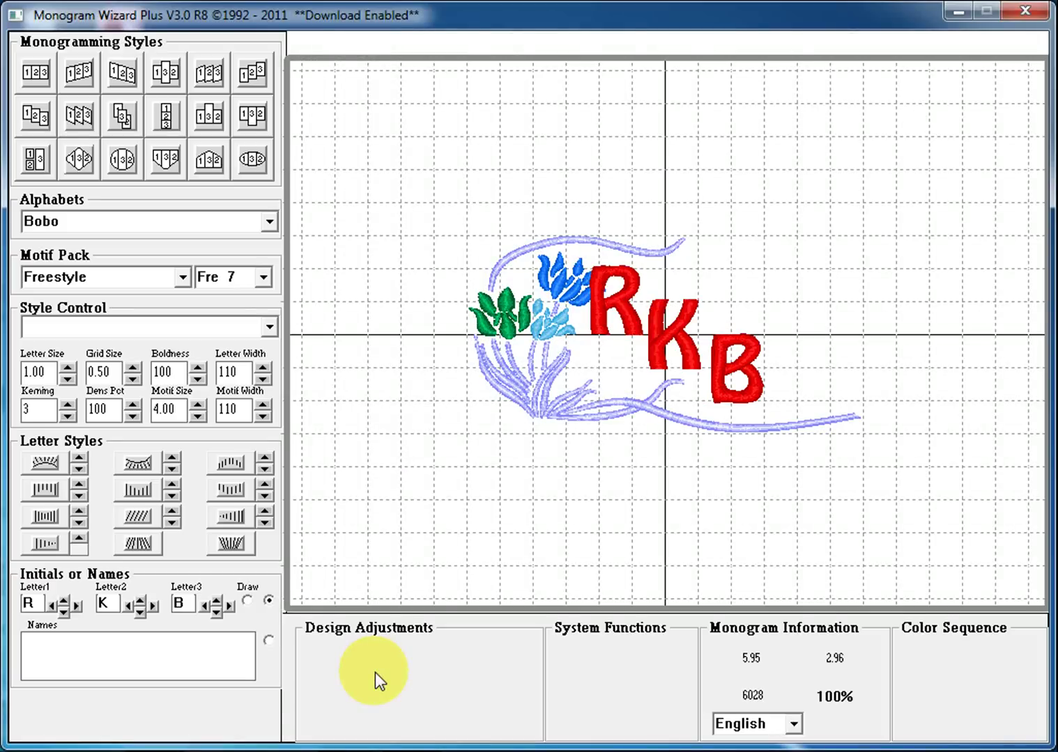
{"action": "left_click", "coordinate": [375, 673]}
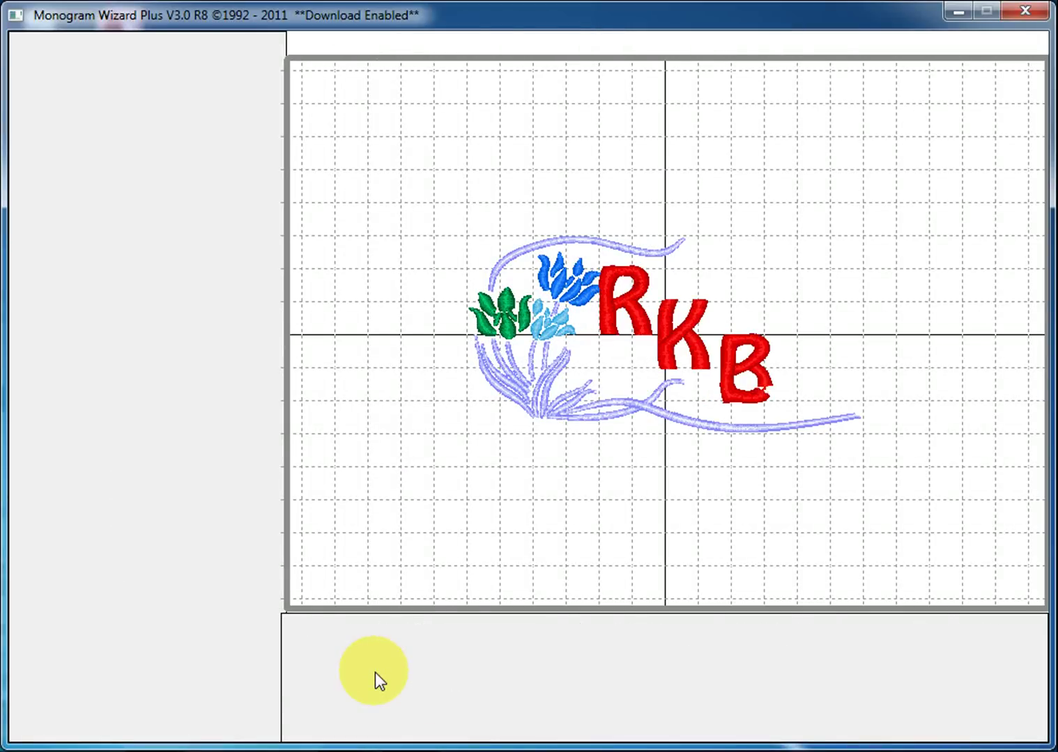
{"action": "left_click", "coordinate": [375, 673]}
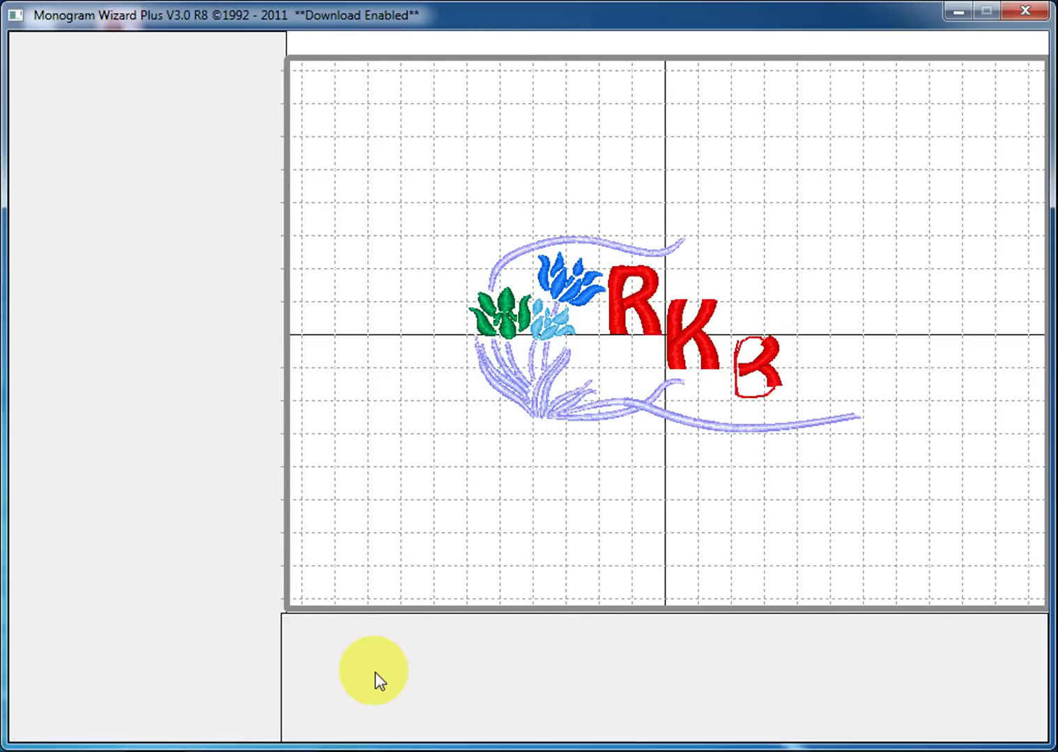
{"action": "left_click", "coordinate": [375, 673]}
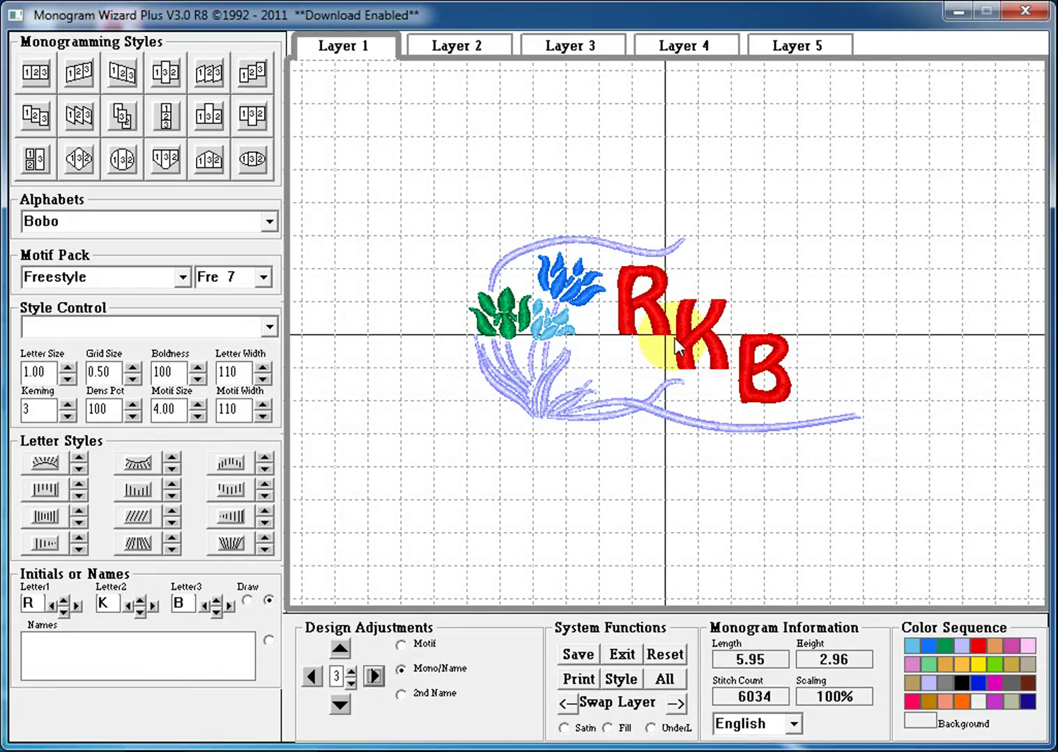
Reduce the nudge step to 1 and move the RKB letters down two steps
{"action": "left_click", "coordinate": [349, 682]}
{"action": "left_click", "coordinate": [349, 682]}
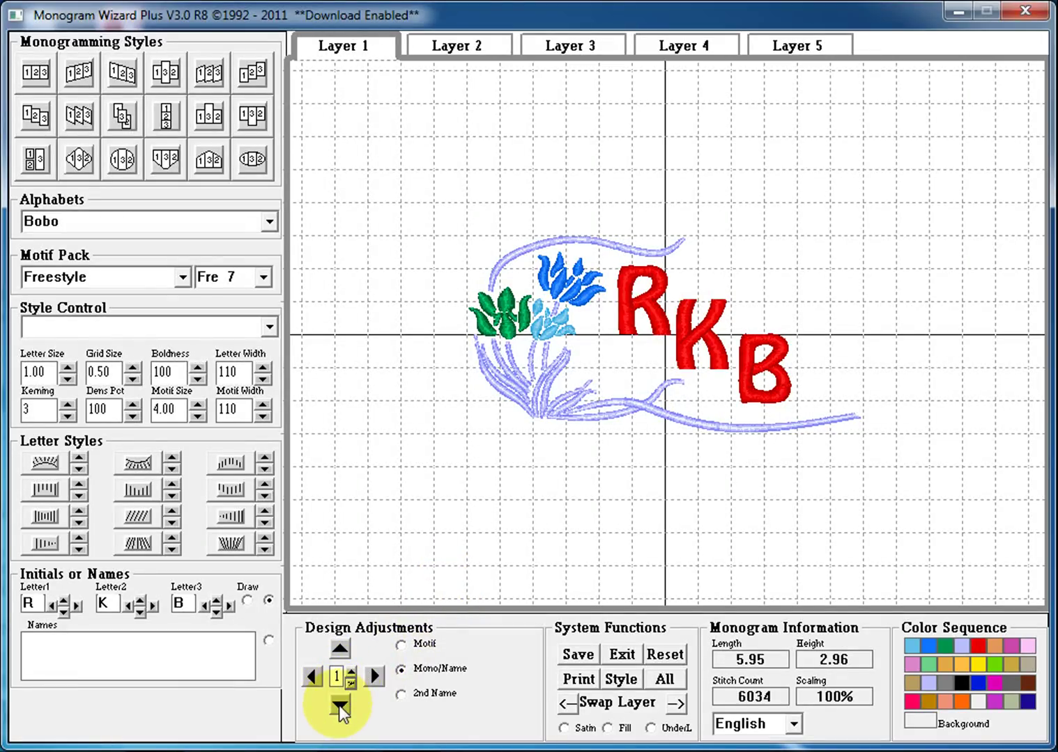
{"action": "left_click", "coordinate": [340, 707]}
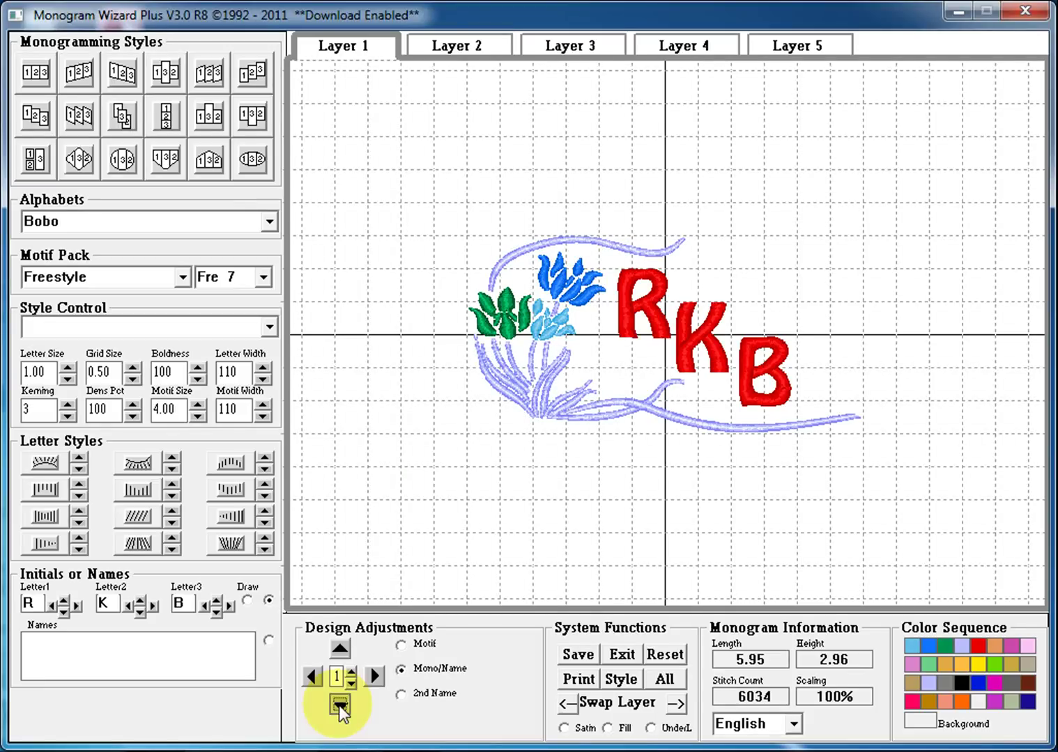
{"action": "left_click", "coordinate": [339, 705]}
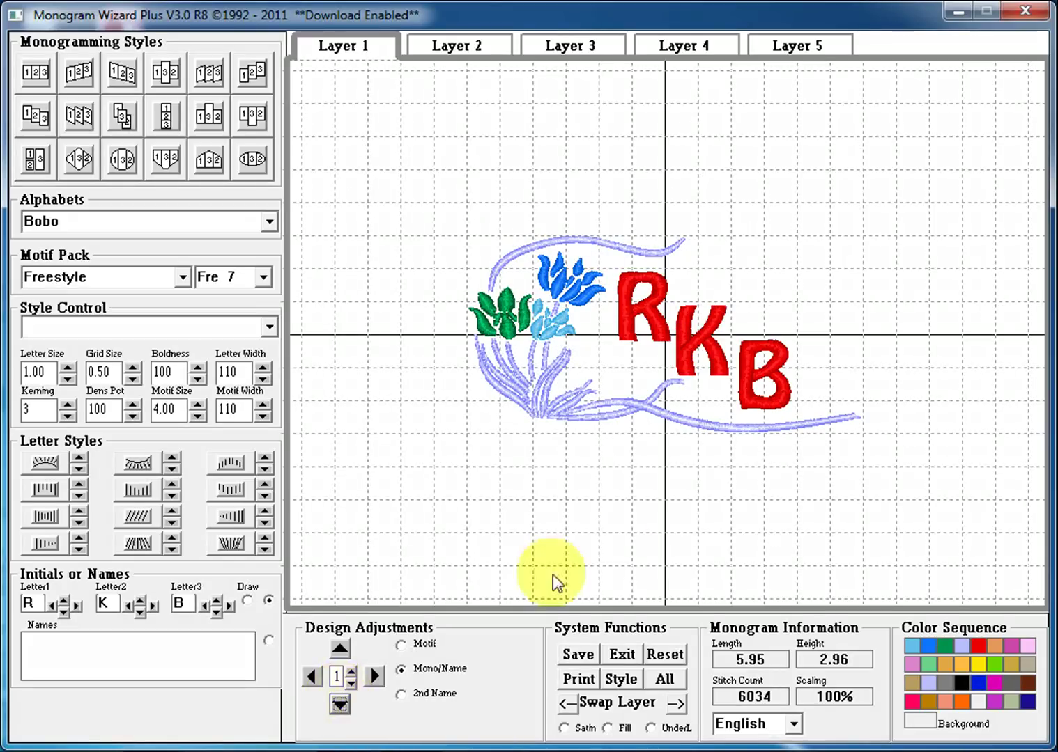